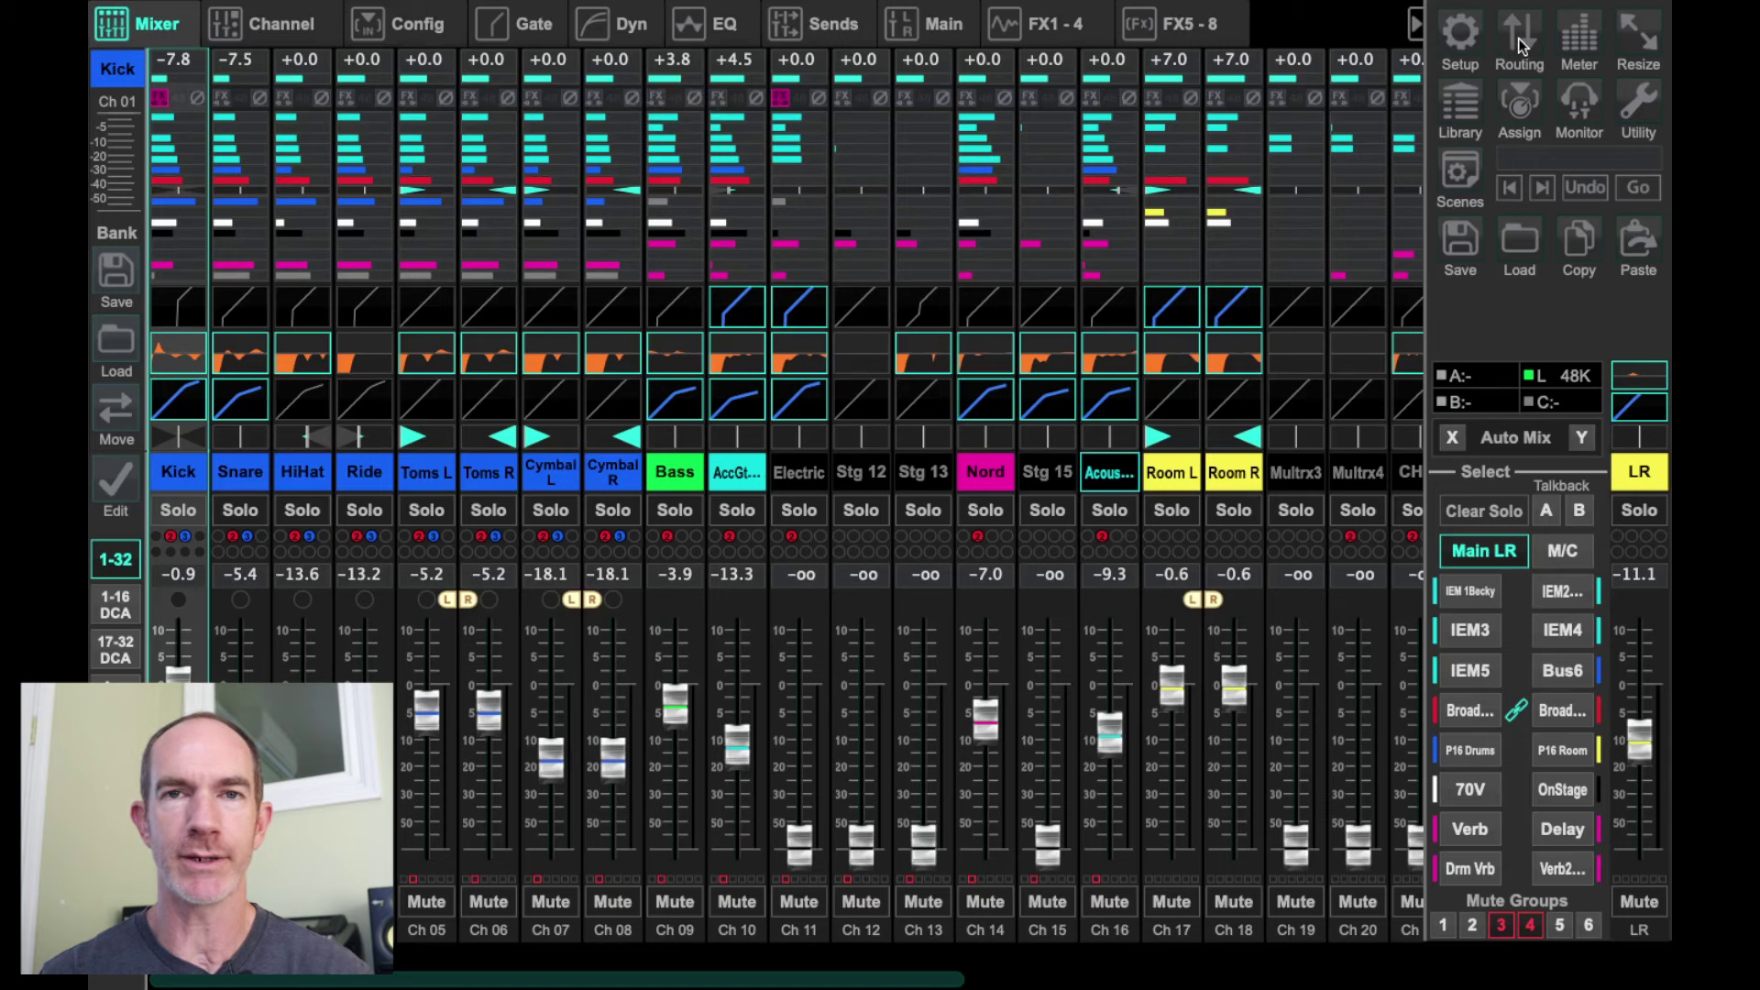
- Review the input source routing for channels 1-32, then close the routing window
click(1518, 36)
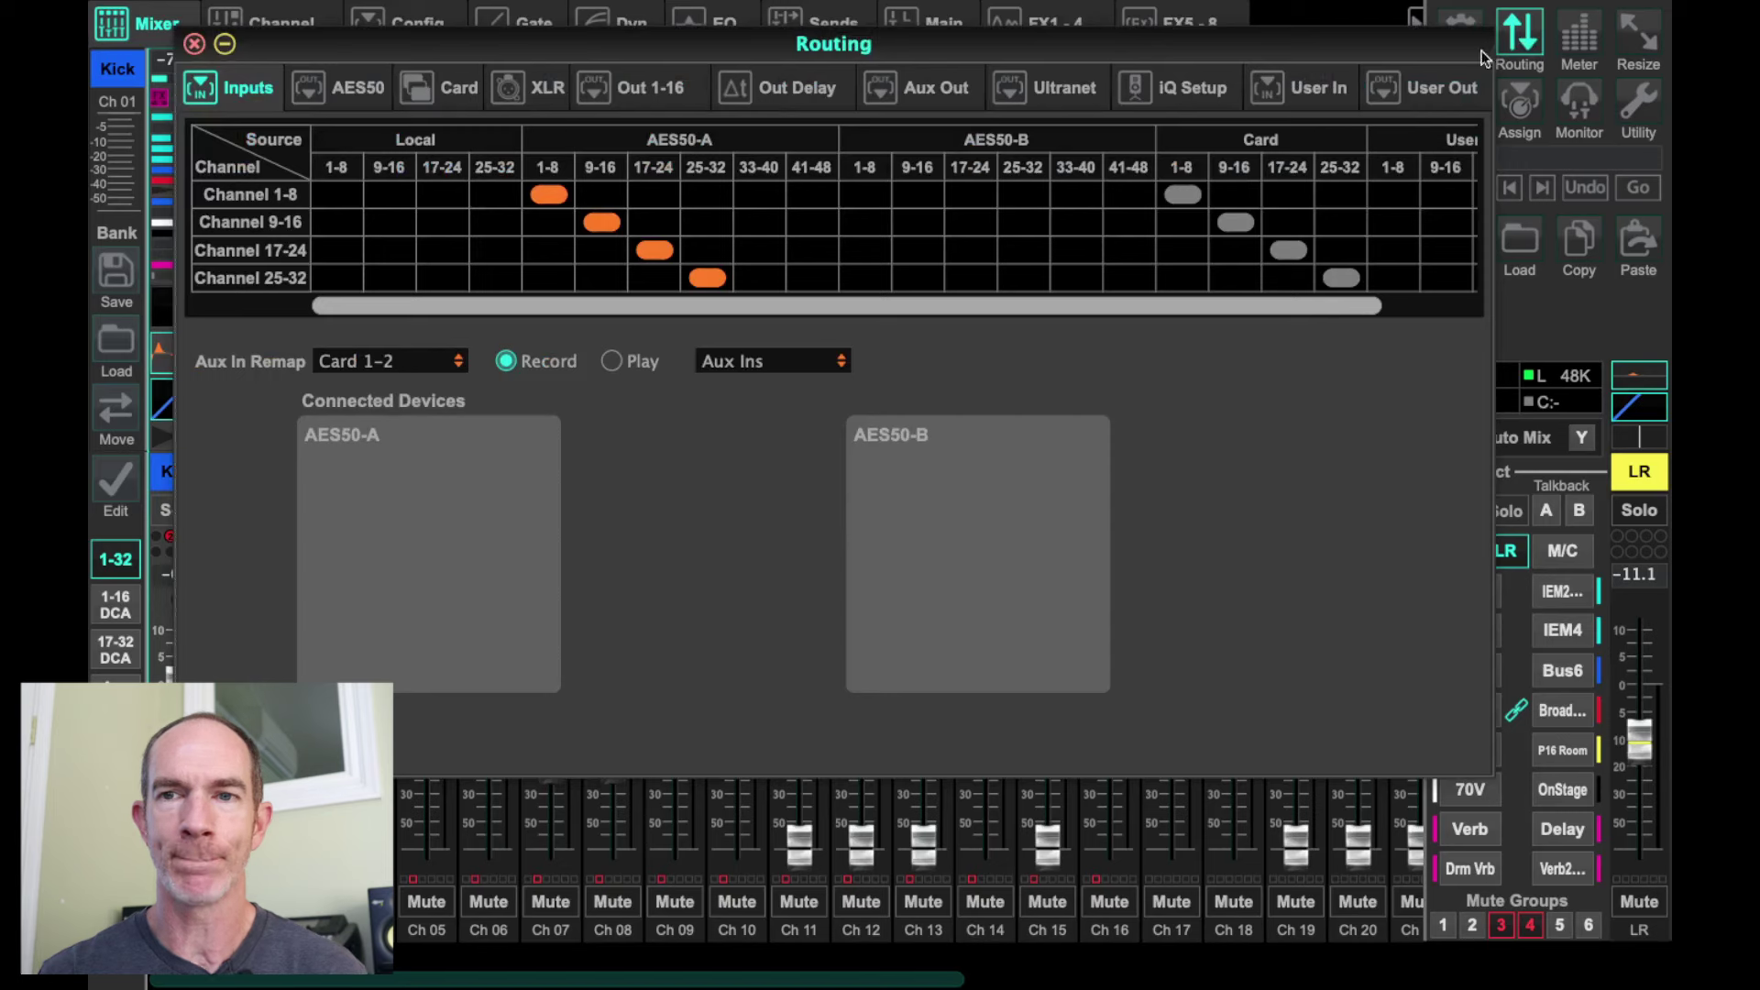
drag(1127, 53, 1129, 111)
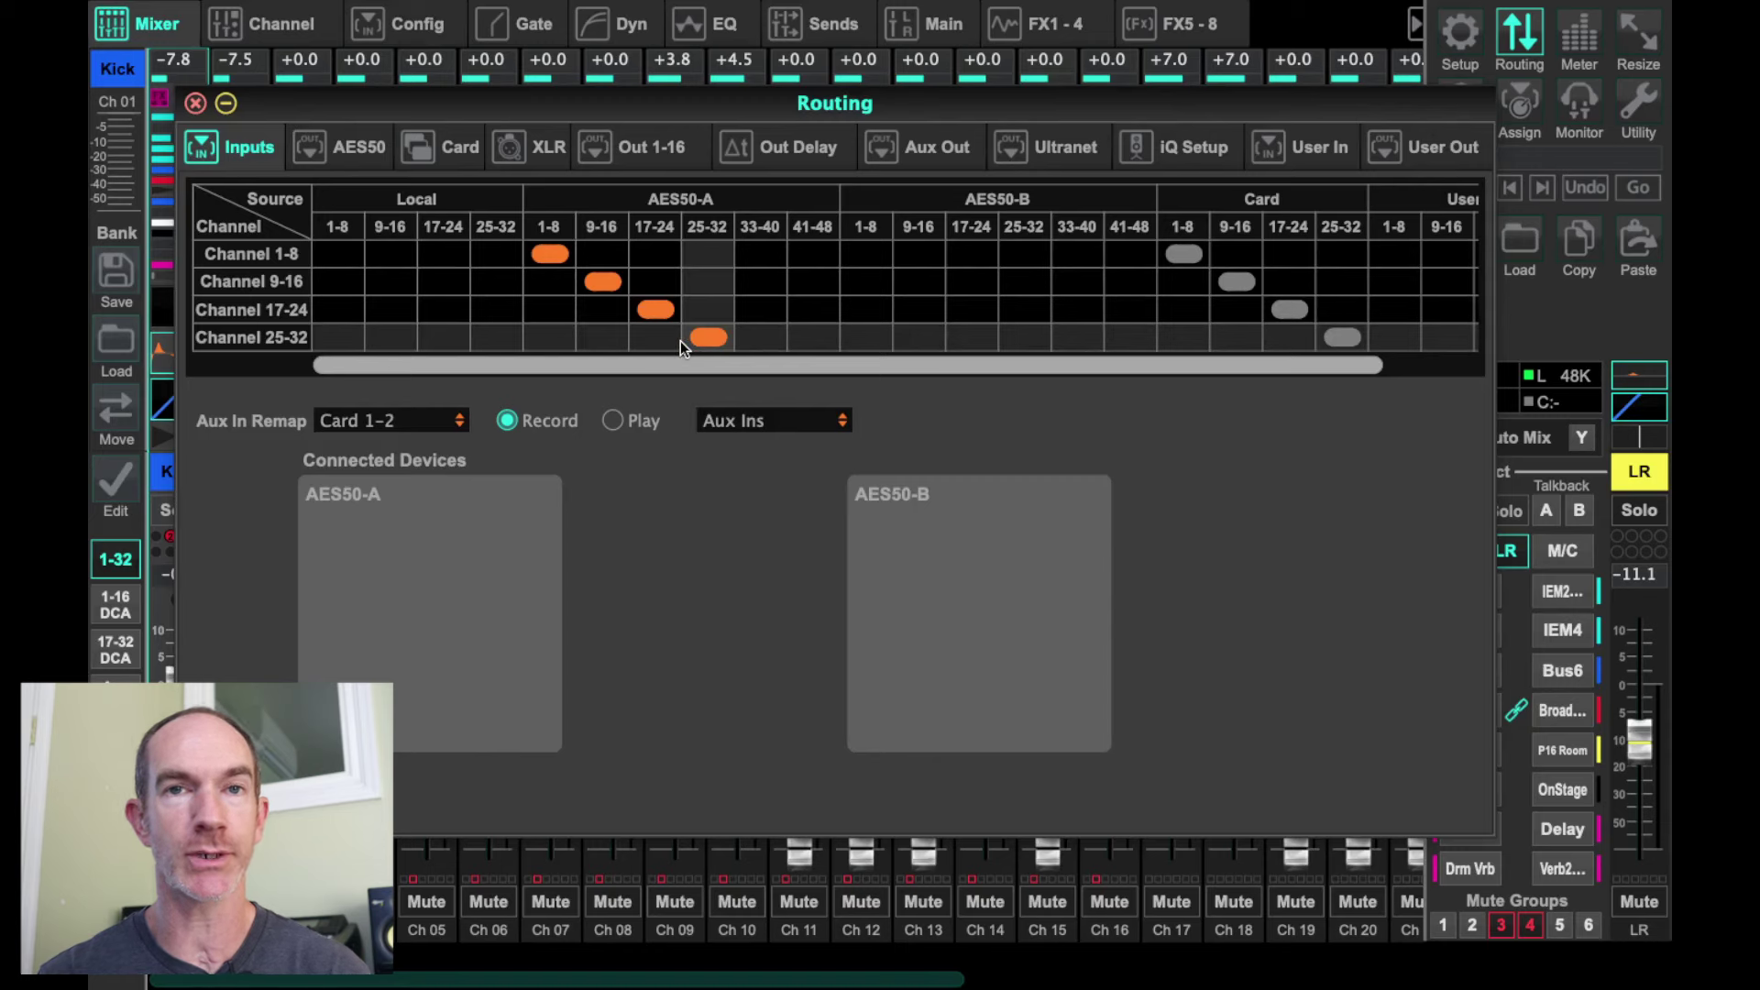
click(197, 106)
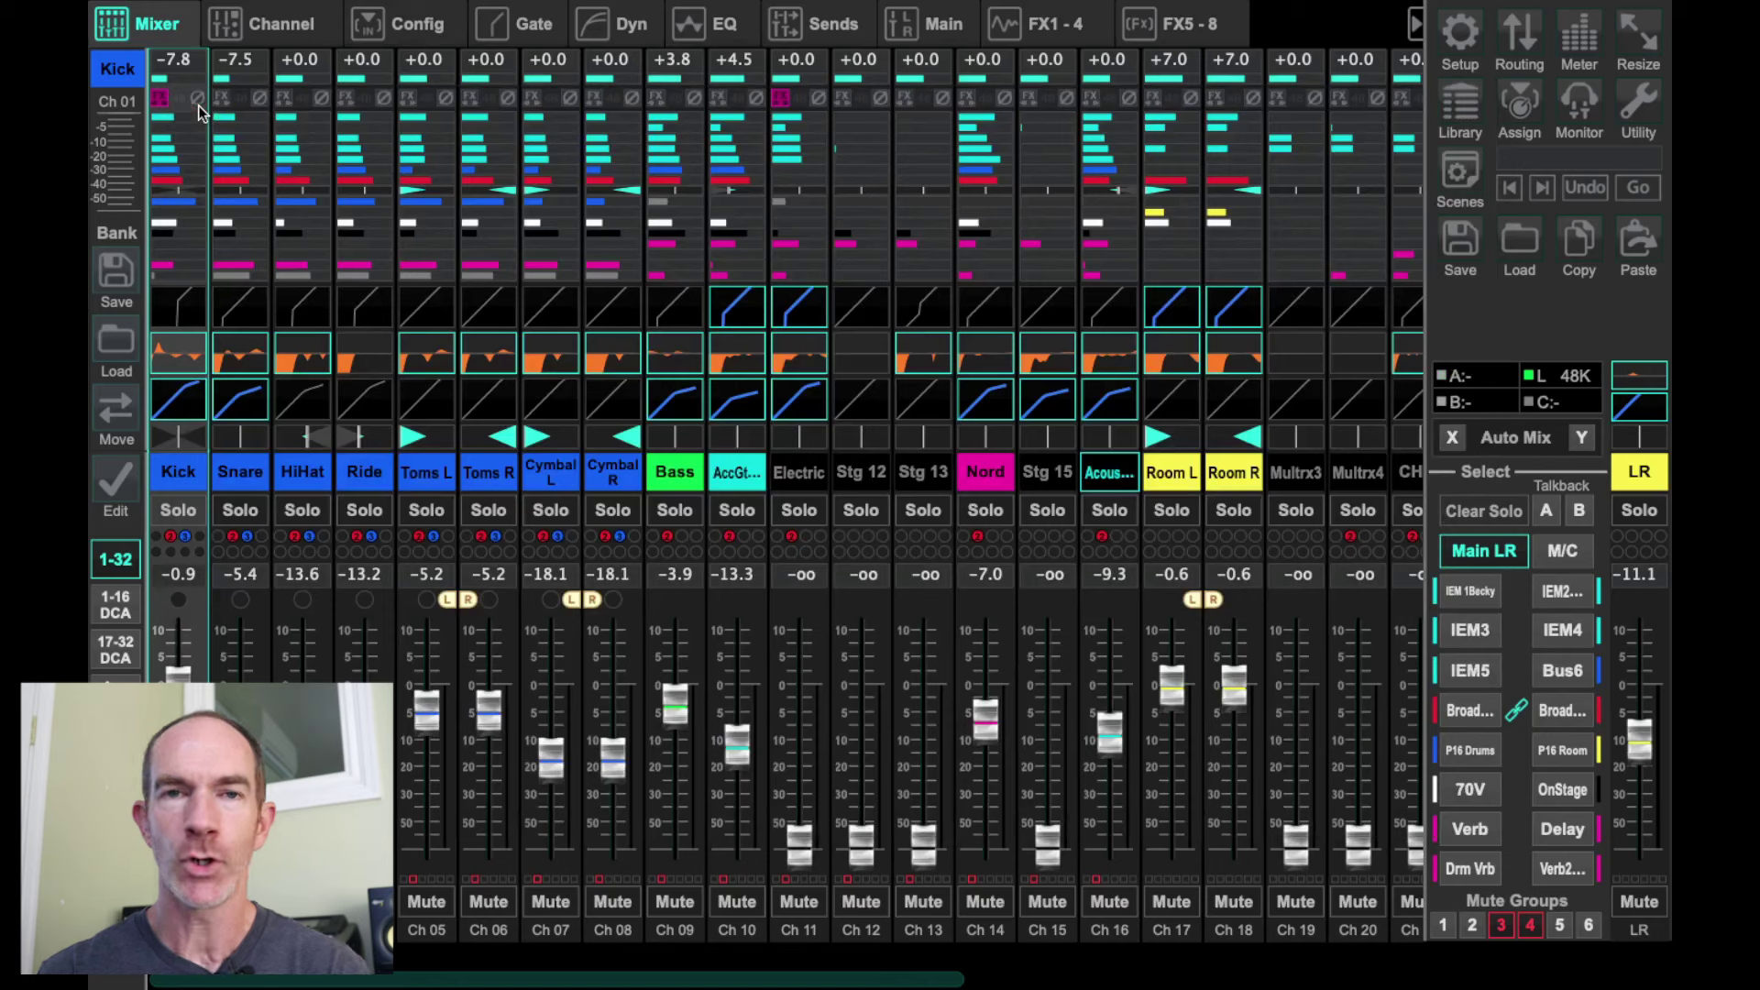
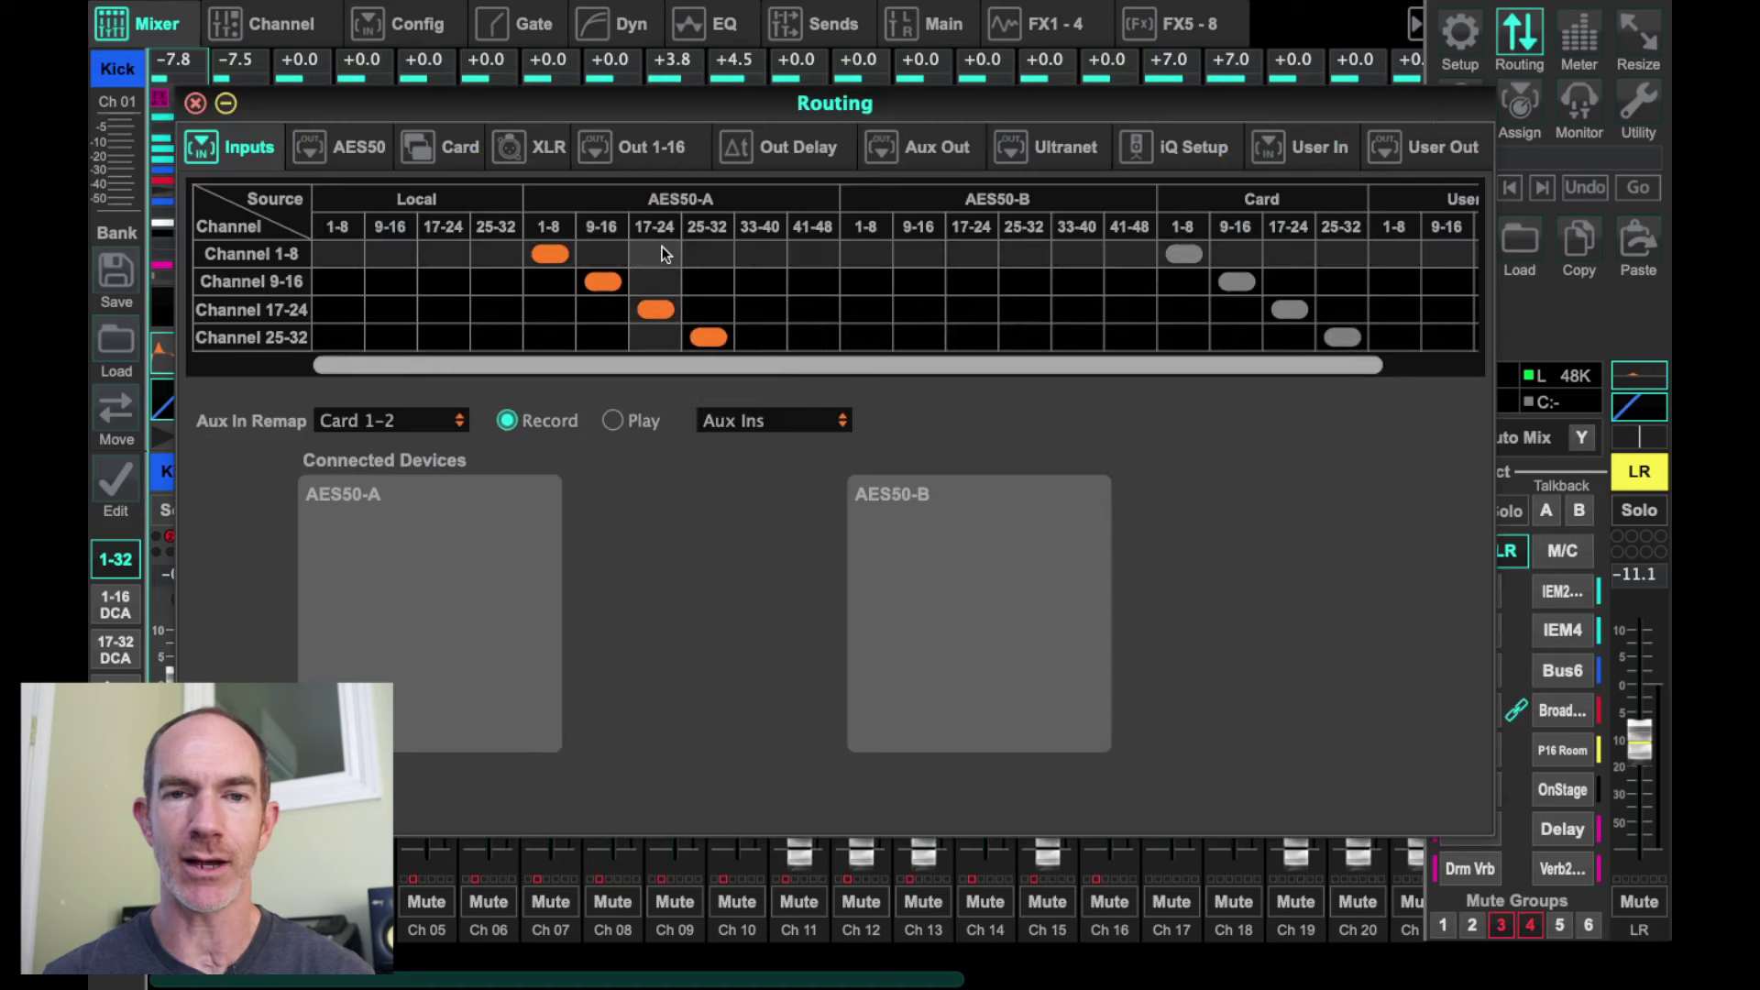
- Switch physical outputs 7 and 8 to Off in the Out 1-16 routing
click(637, 150)
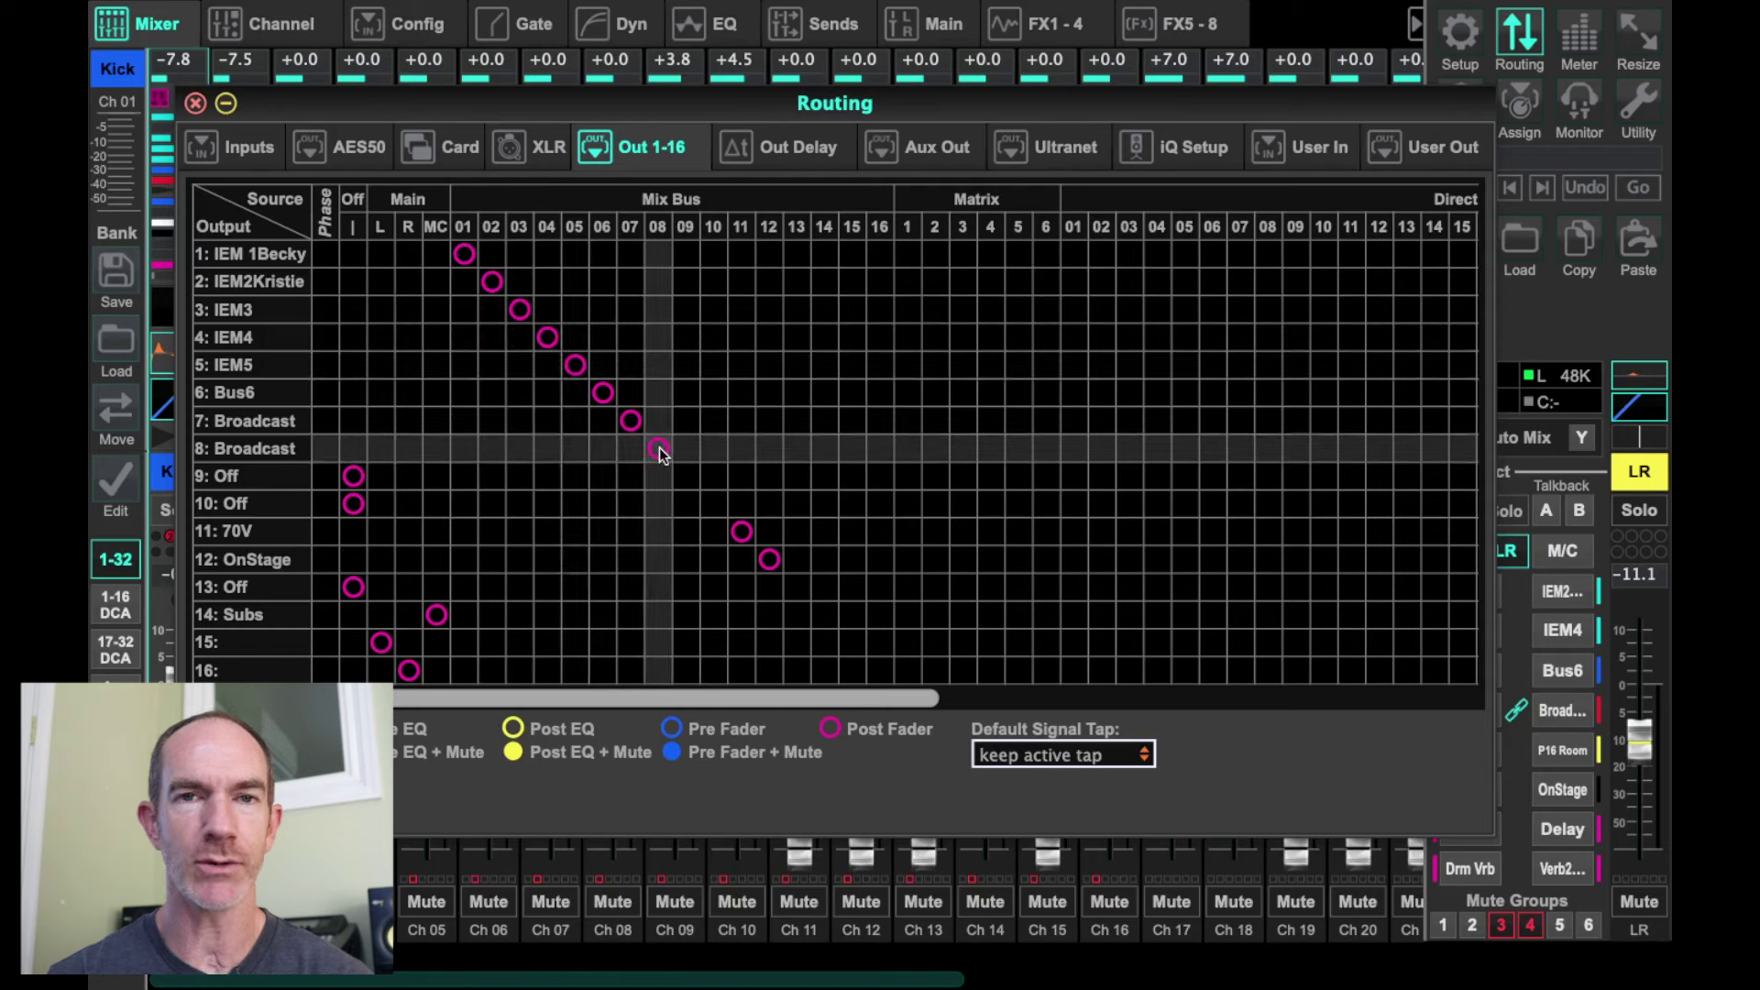
click(354, 430)
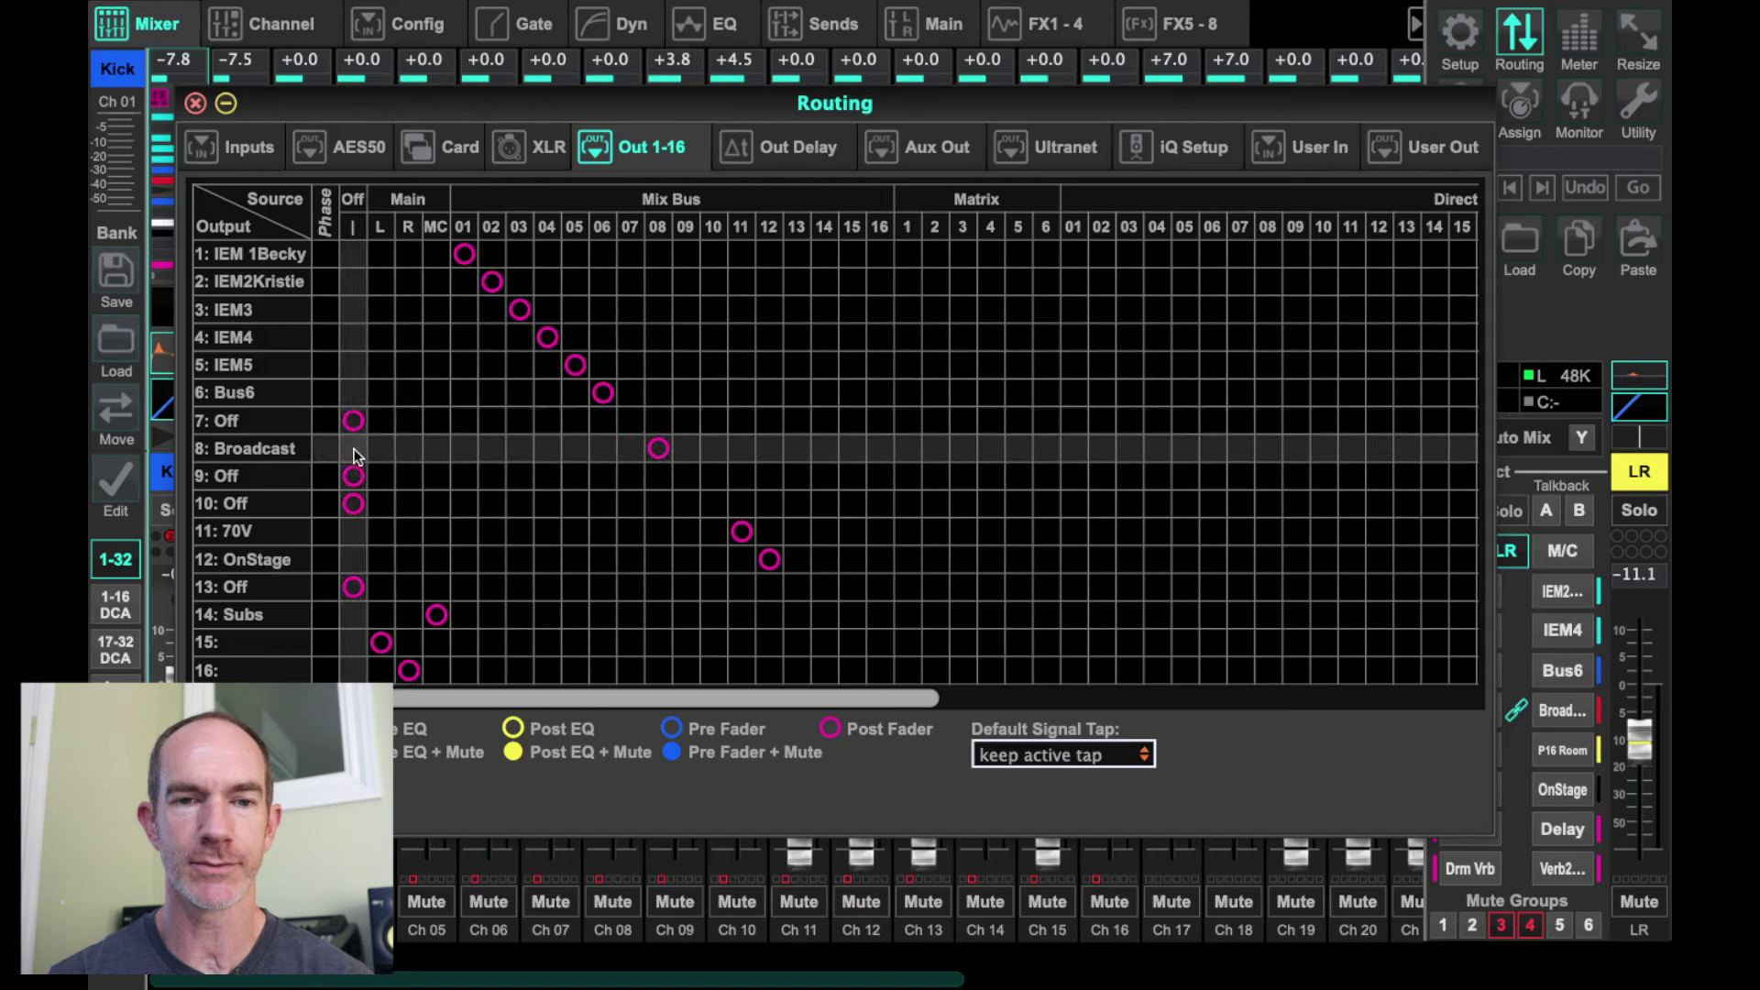
click(355, 452)
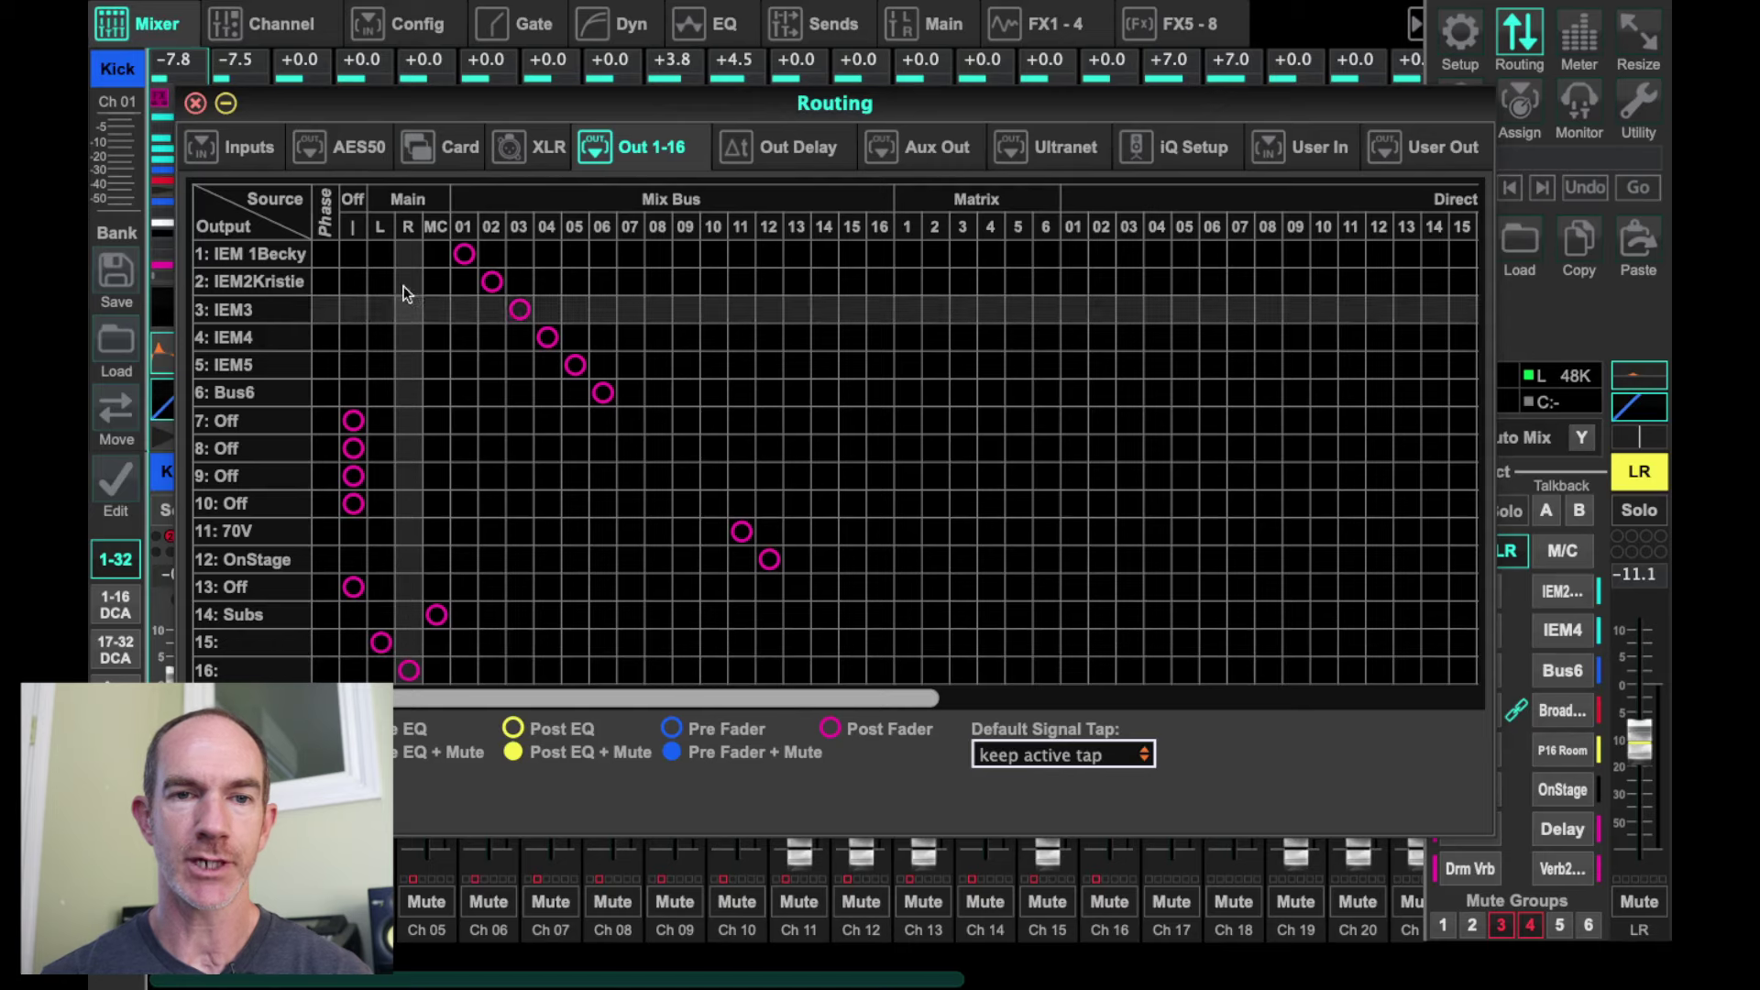
- Compare the AES50 and XLR output block routing with the Out 1-16 assignments
click(356, 158)
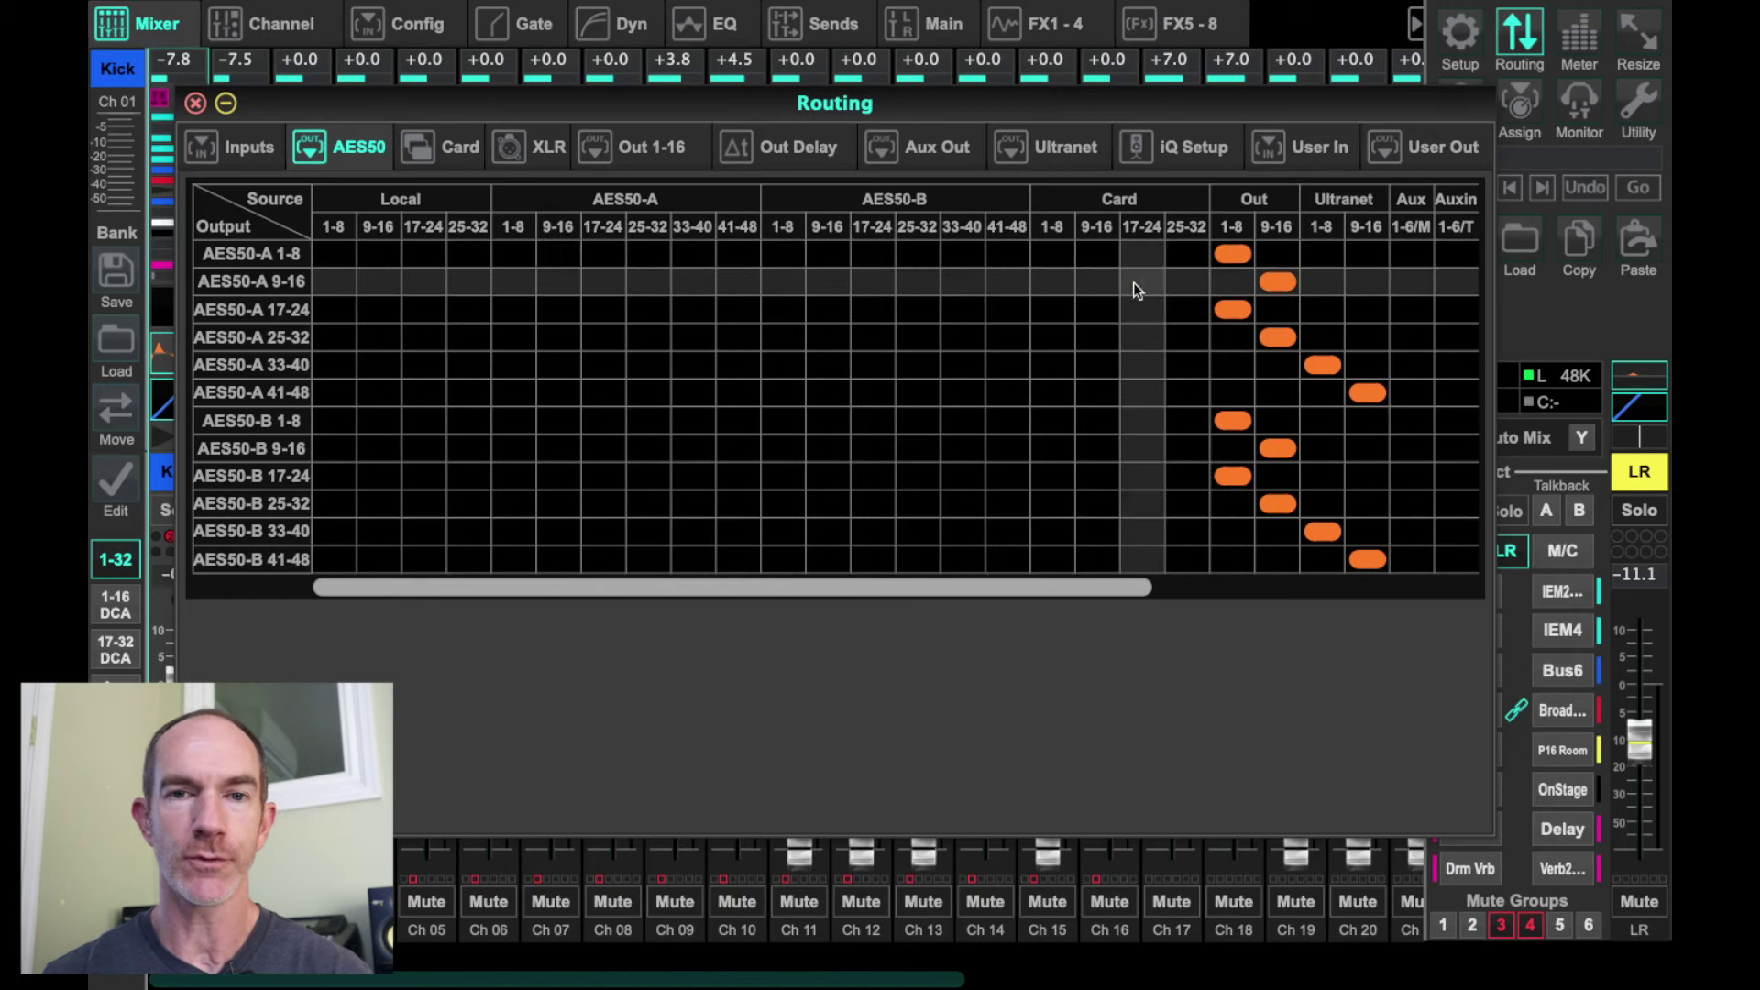
click(669, 152)
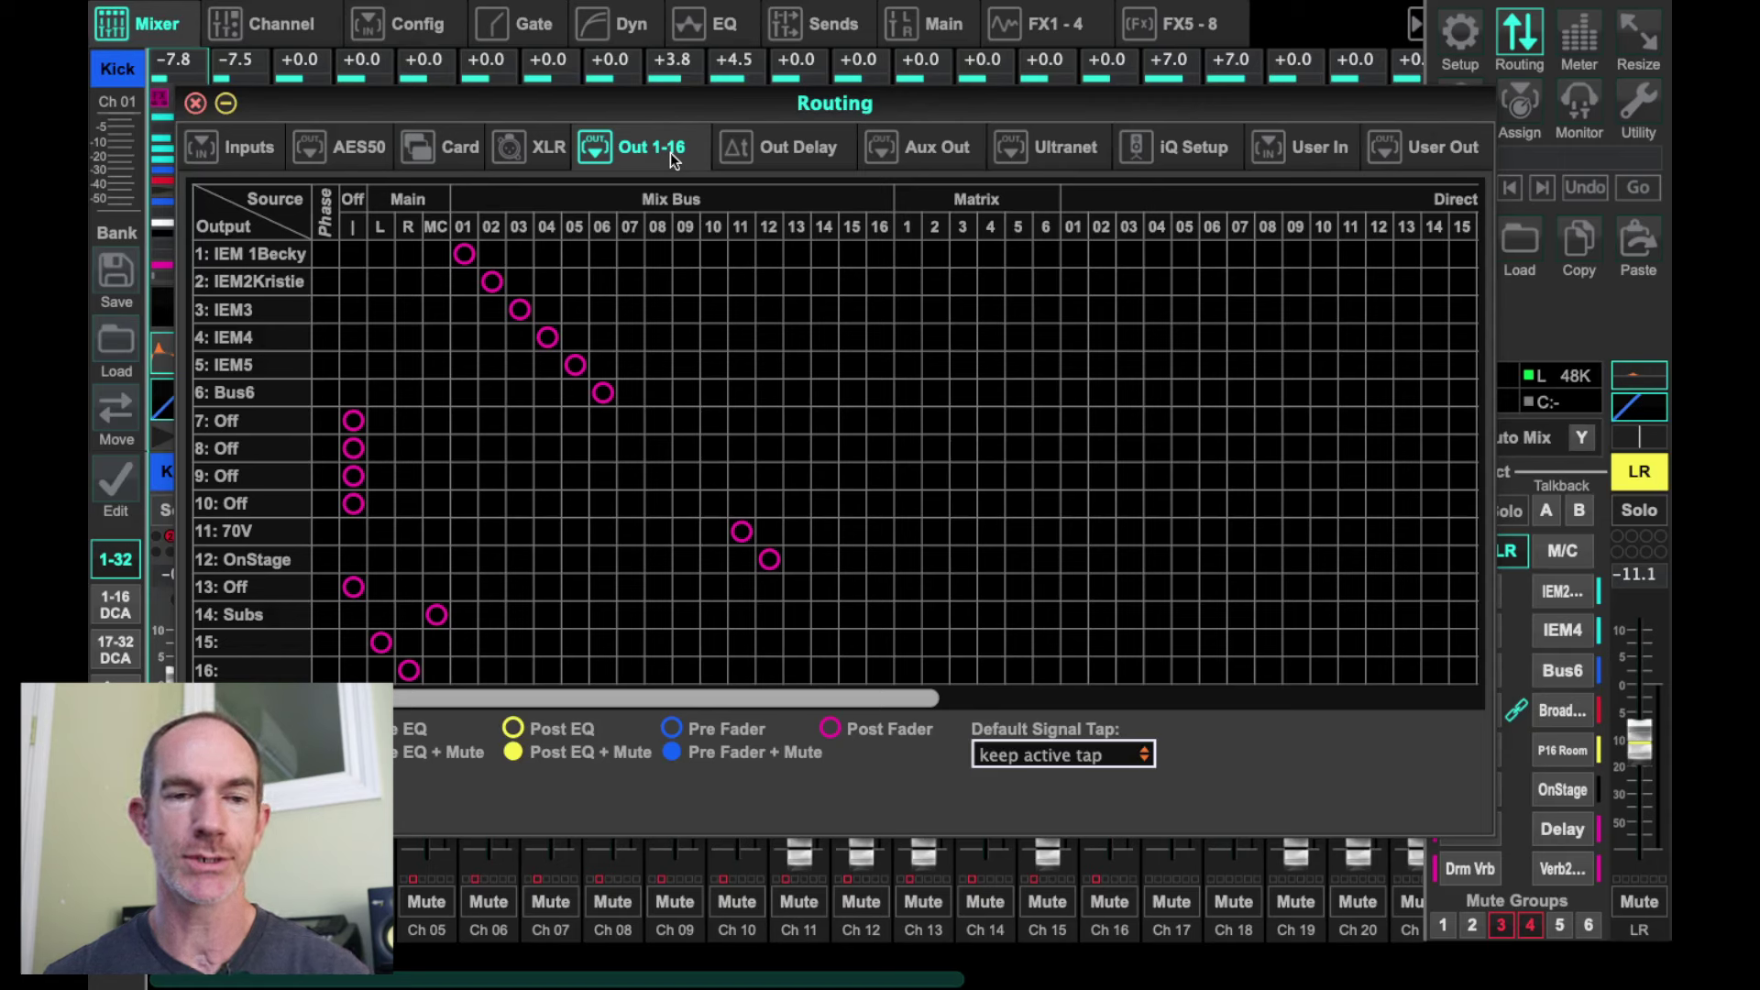
click(361, 151)
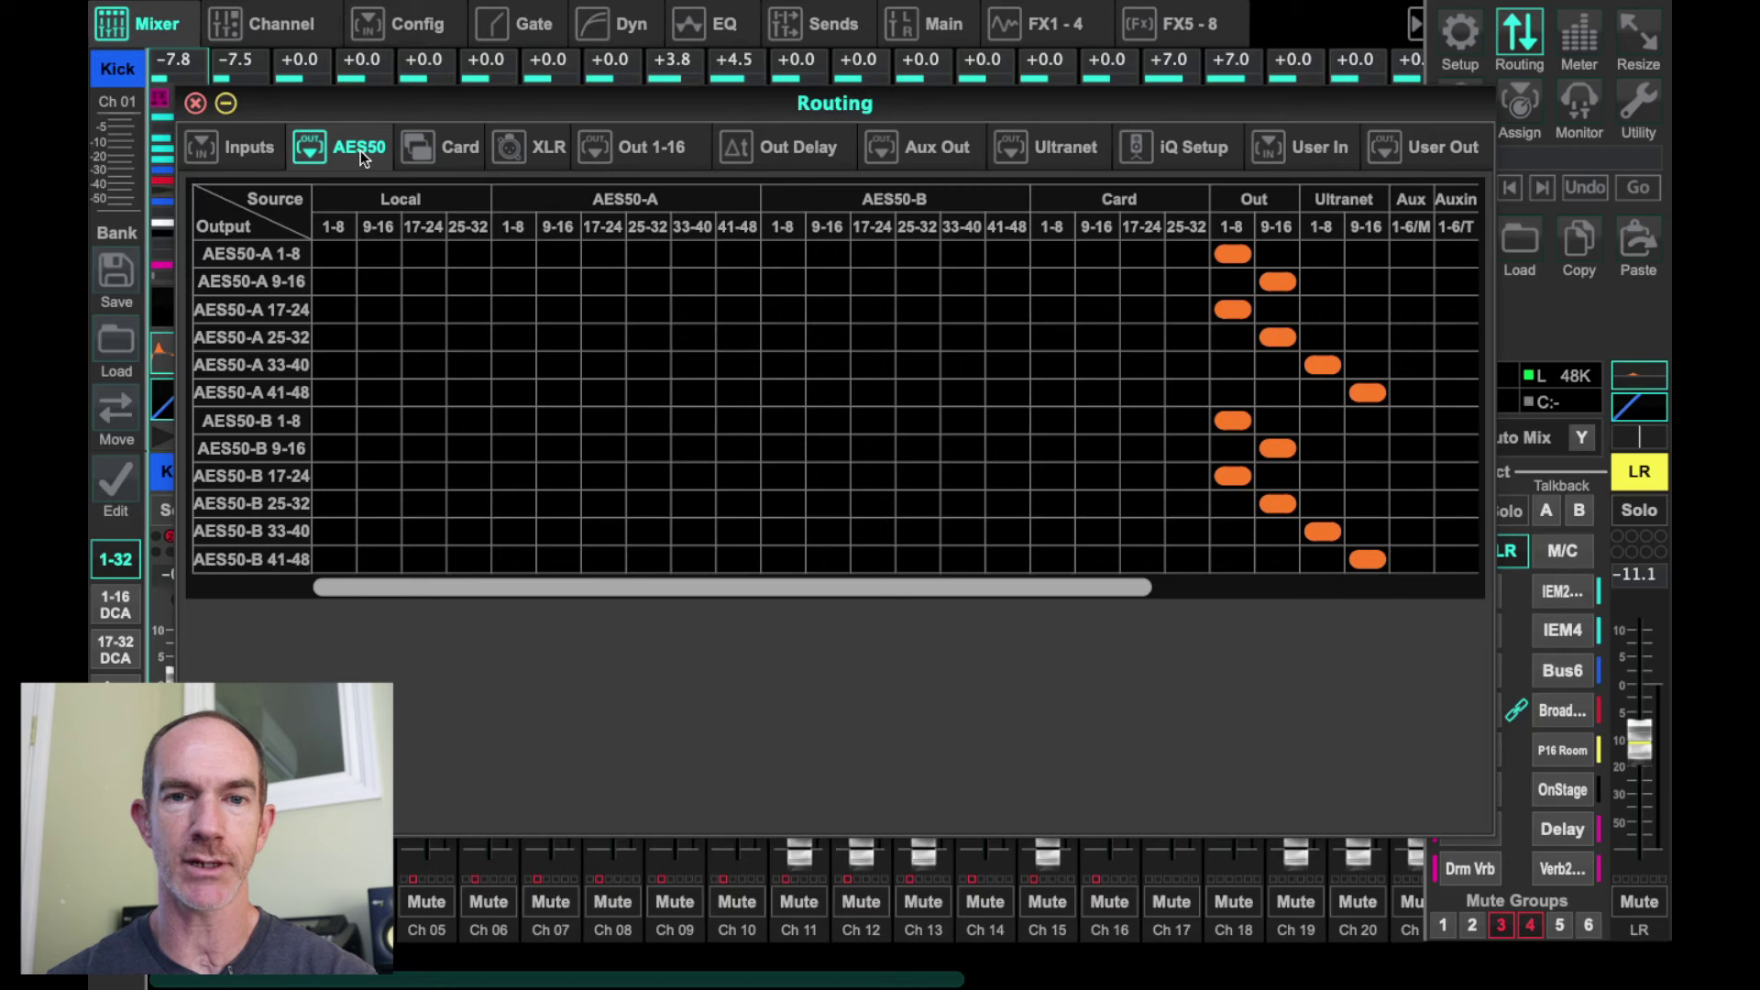
click(540, 150)
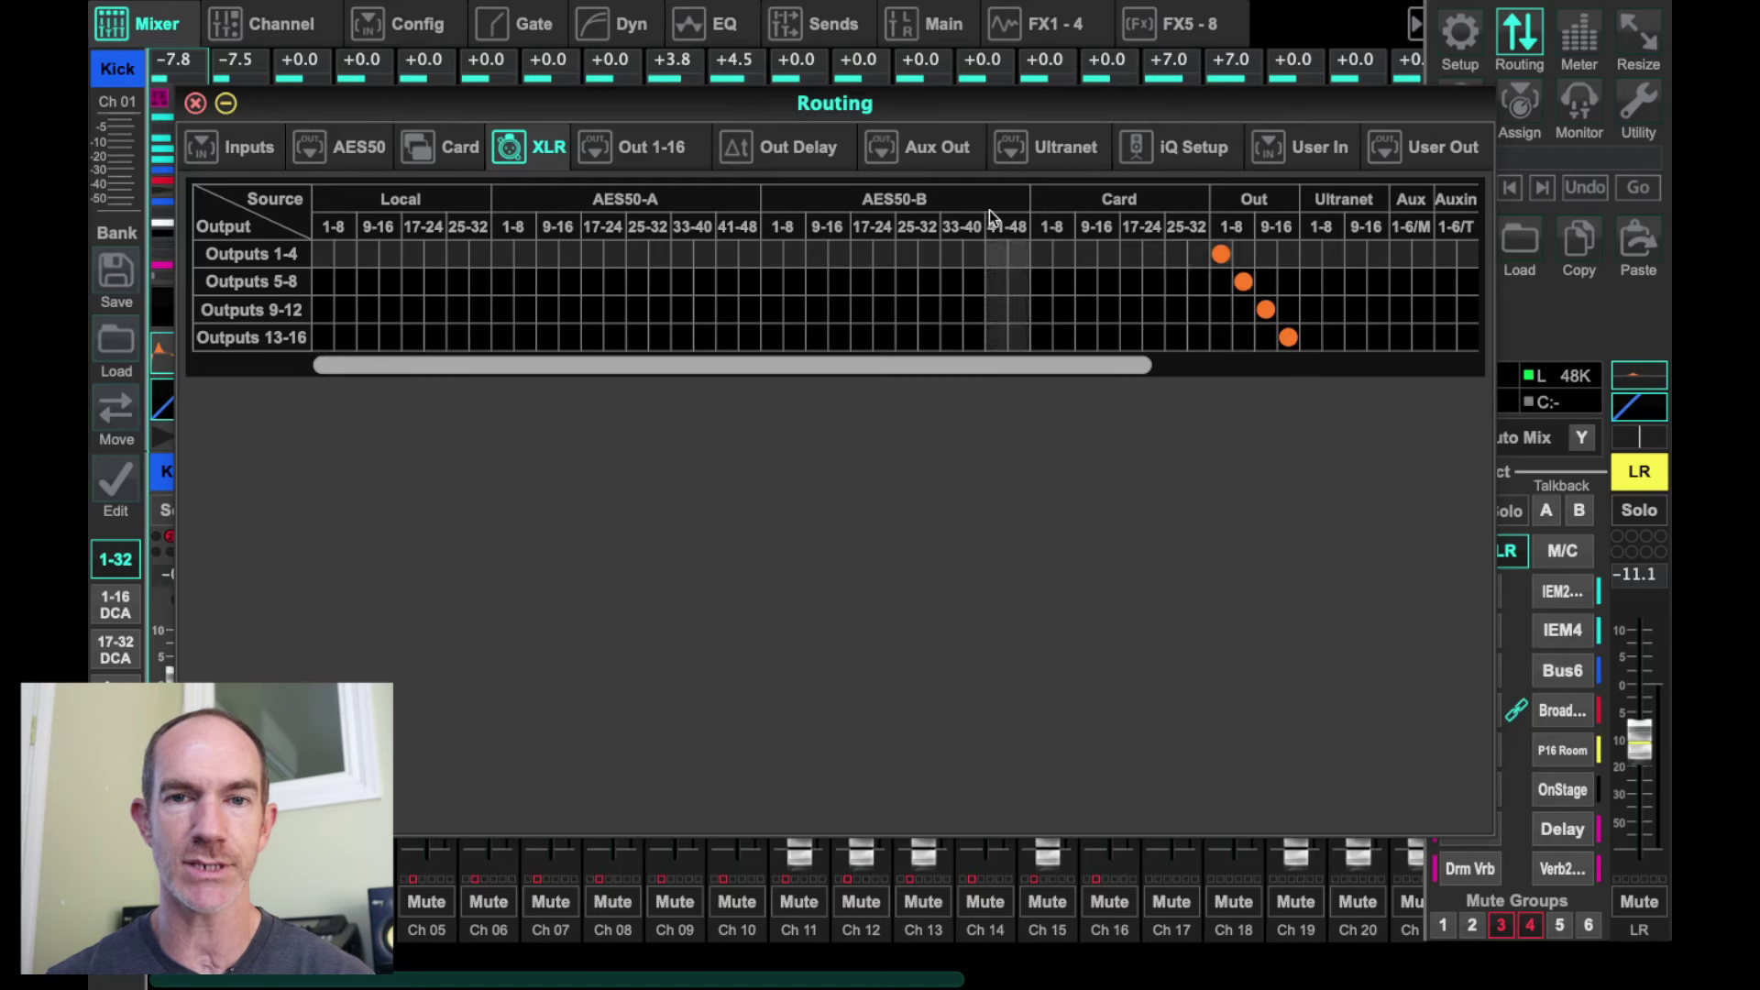
click(641, 156)
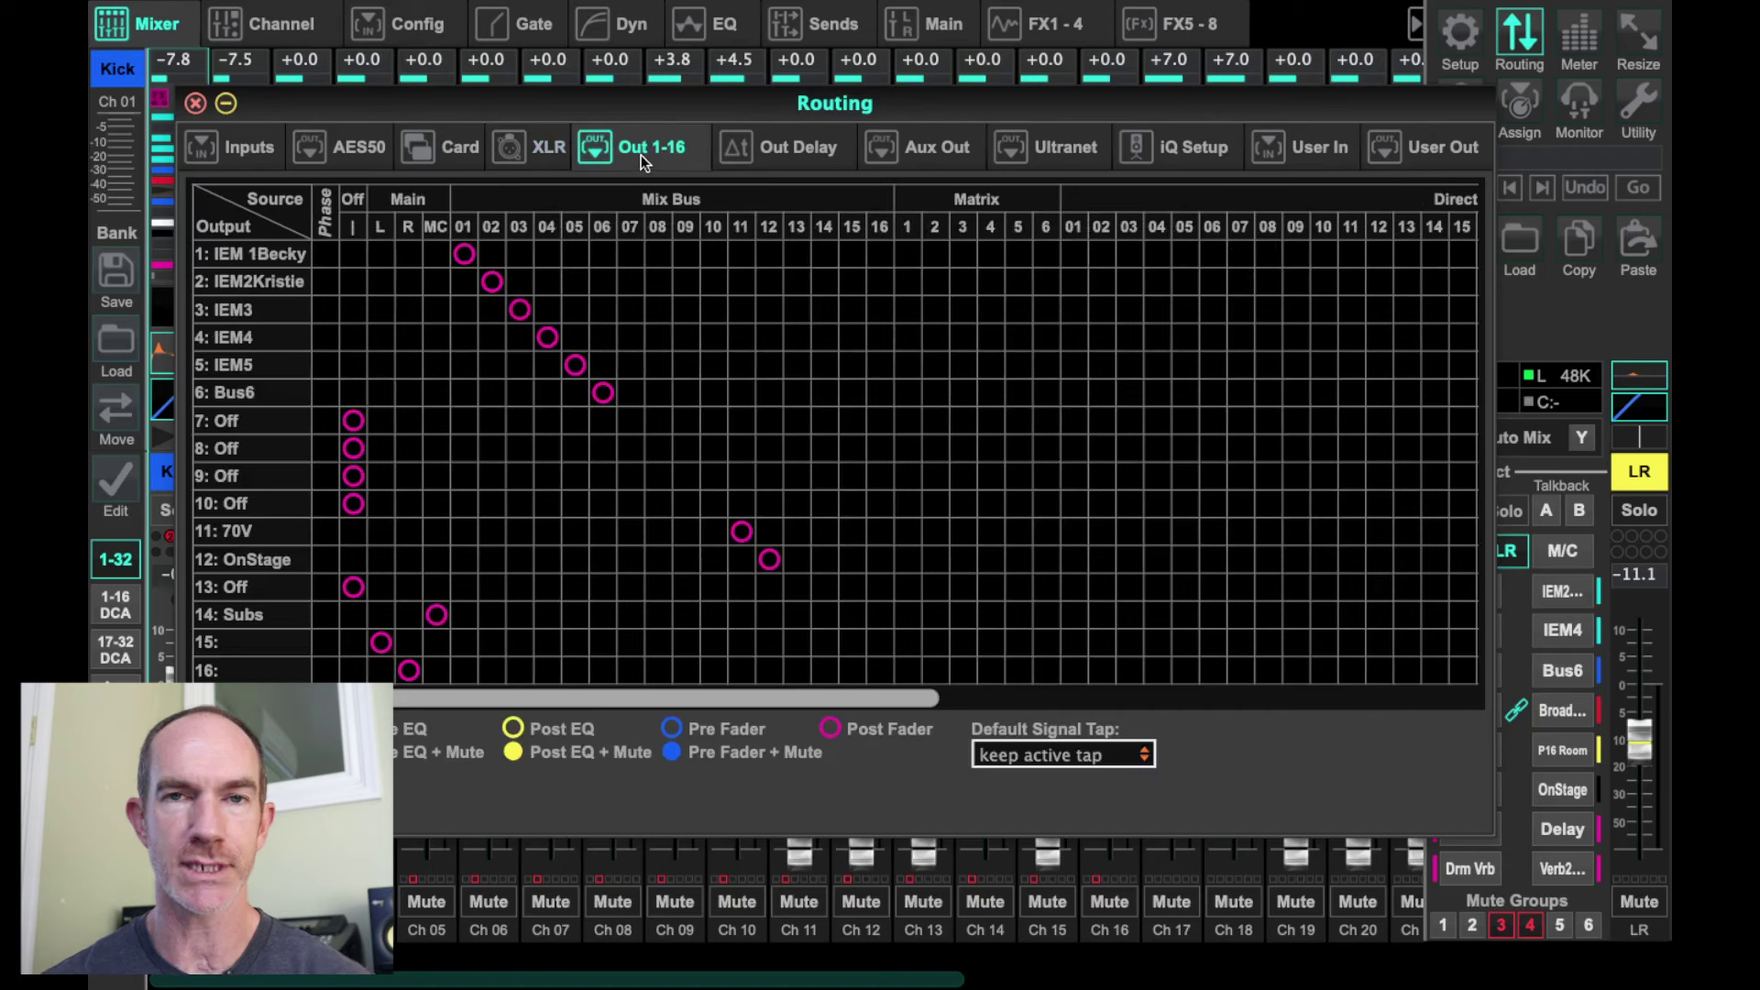
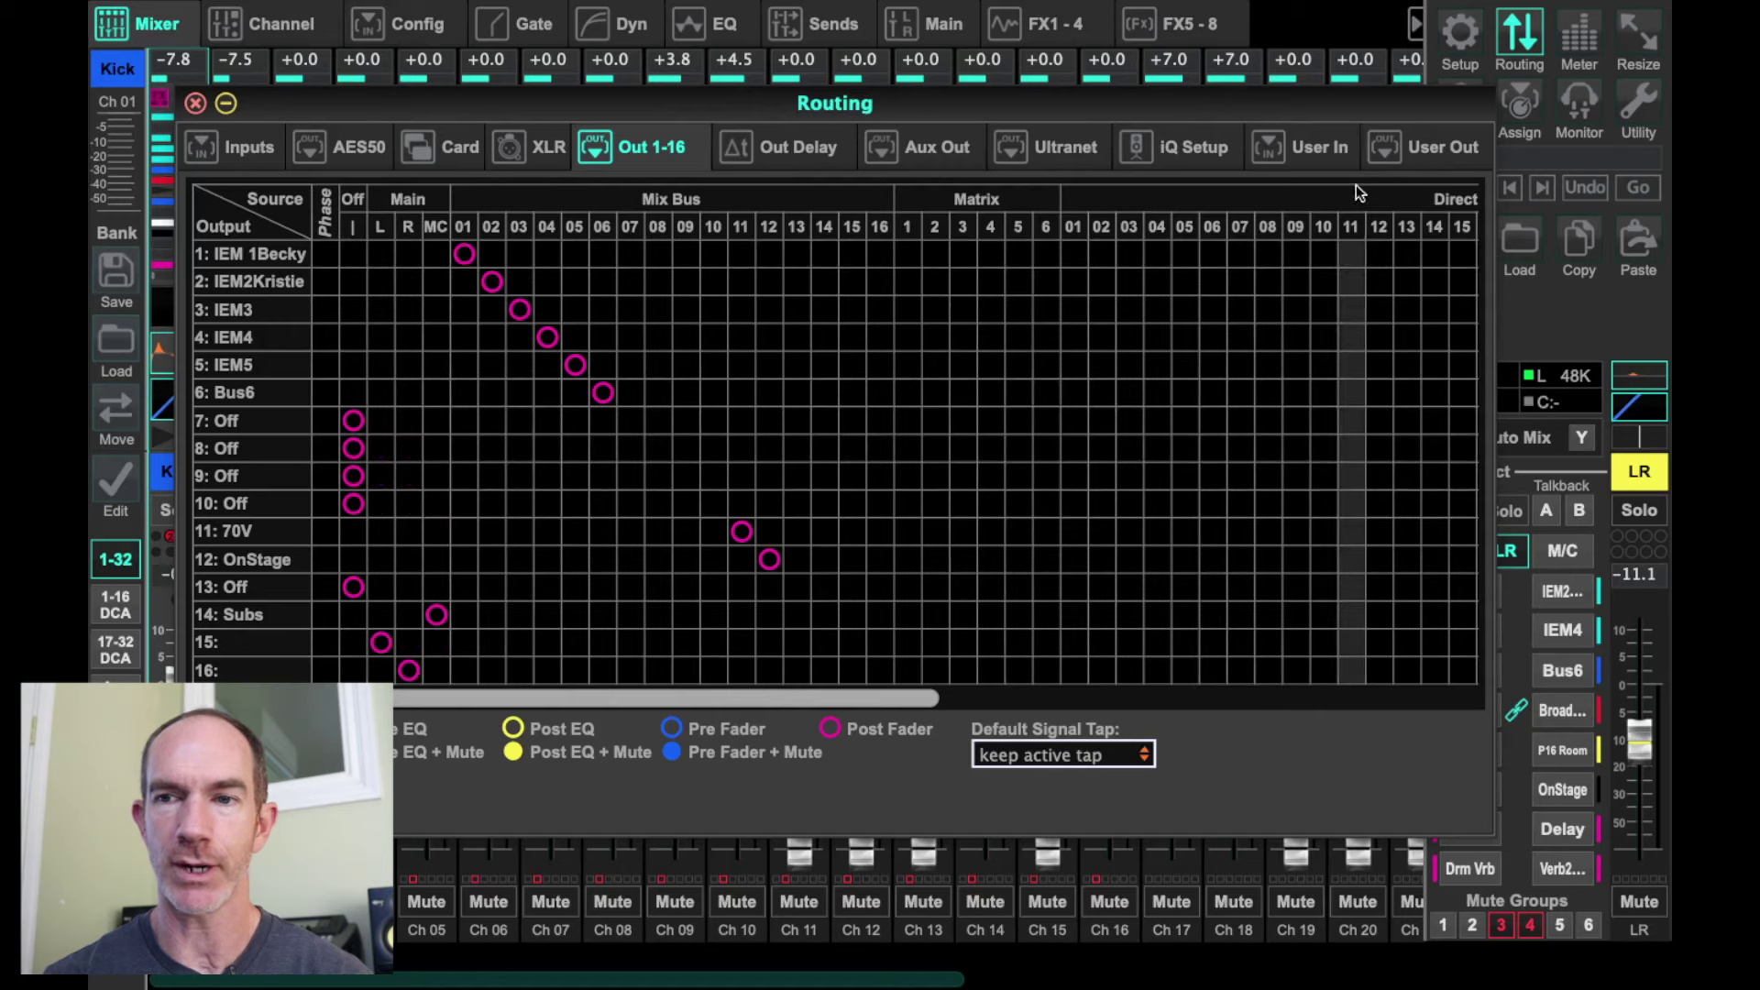
- Patch user outputs 1-6 one-to-one to Out 1-6 in the user output routing
click(1427, 149)
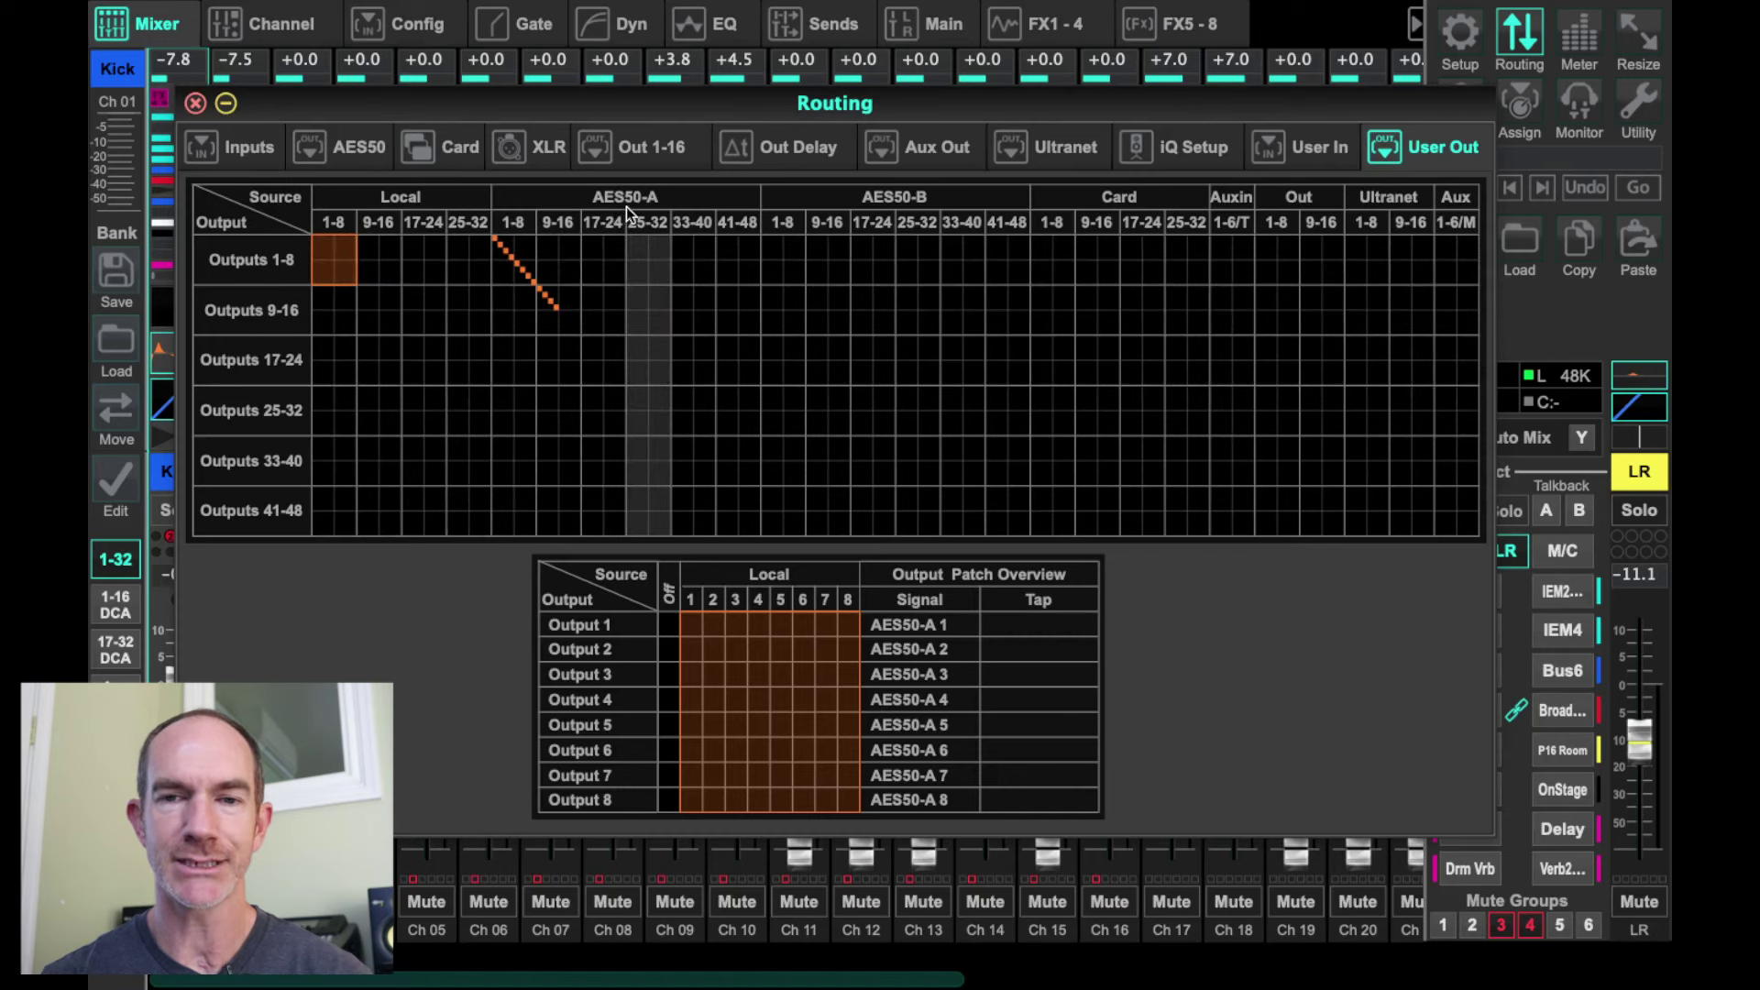
click(1279, 265)
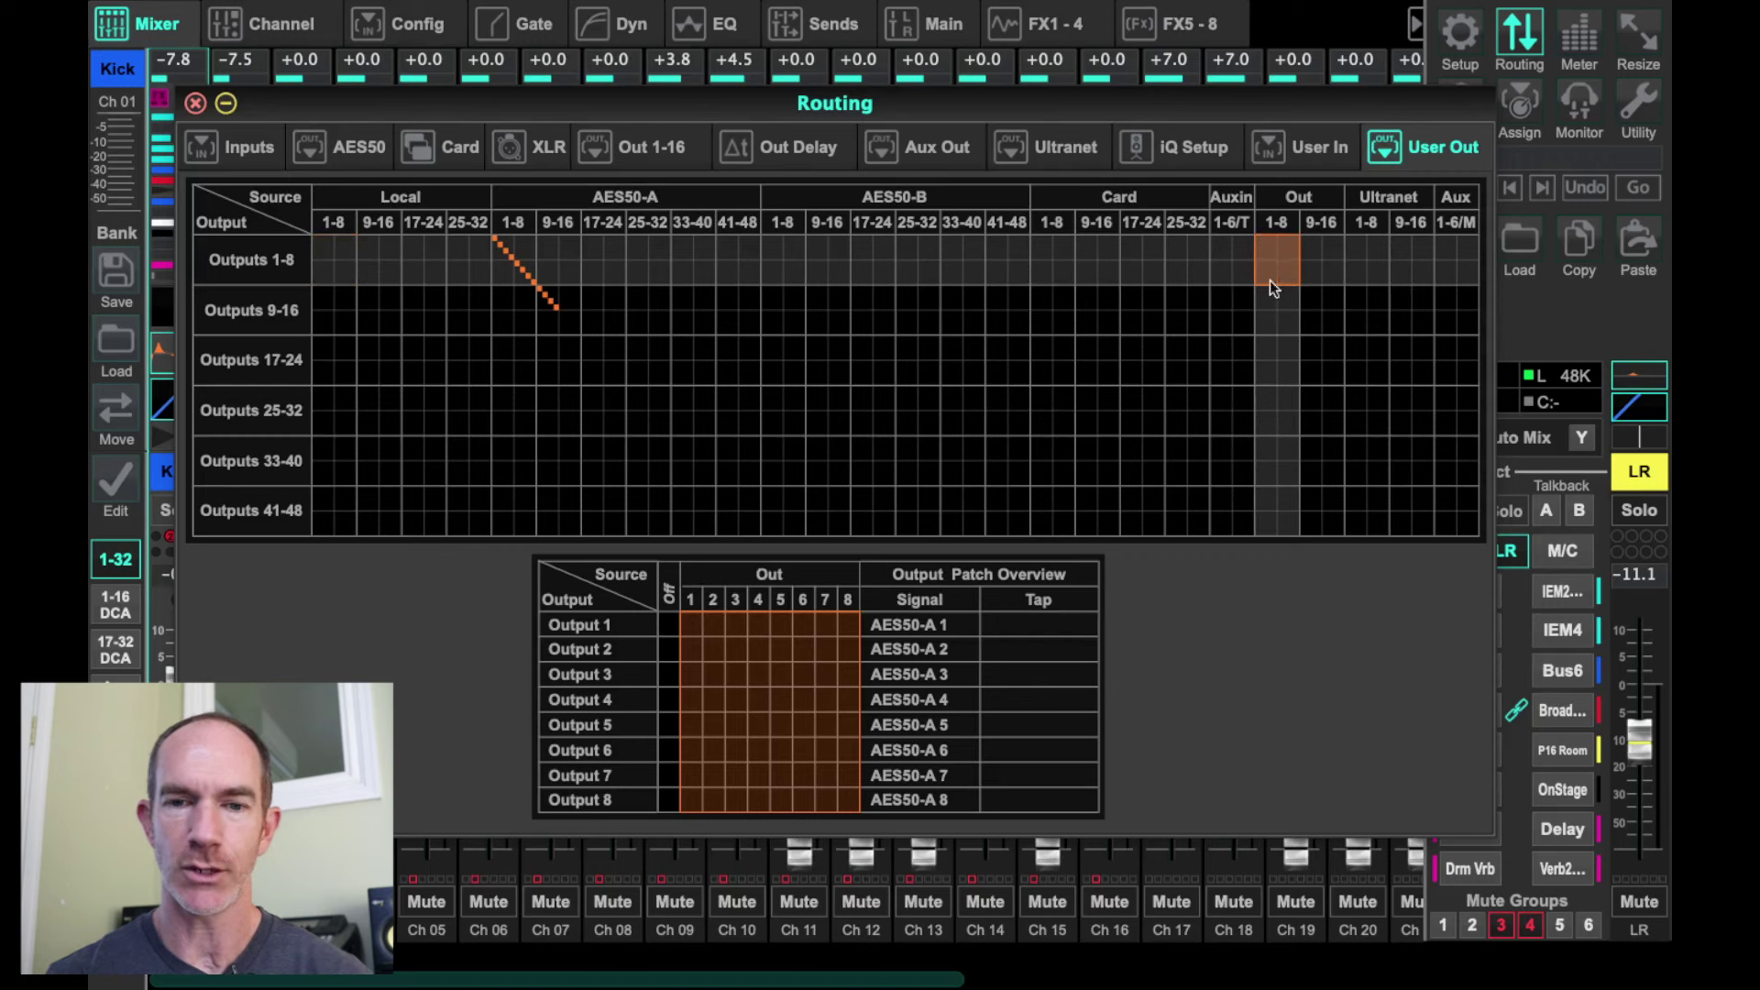
click(692, 628)
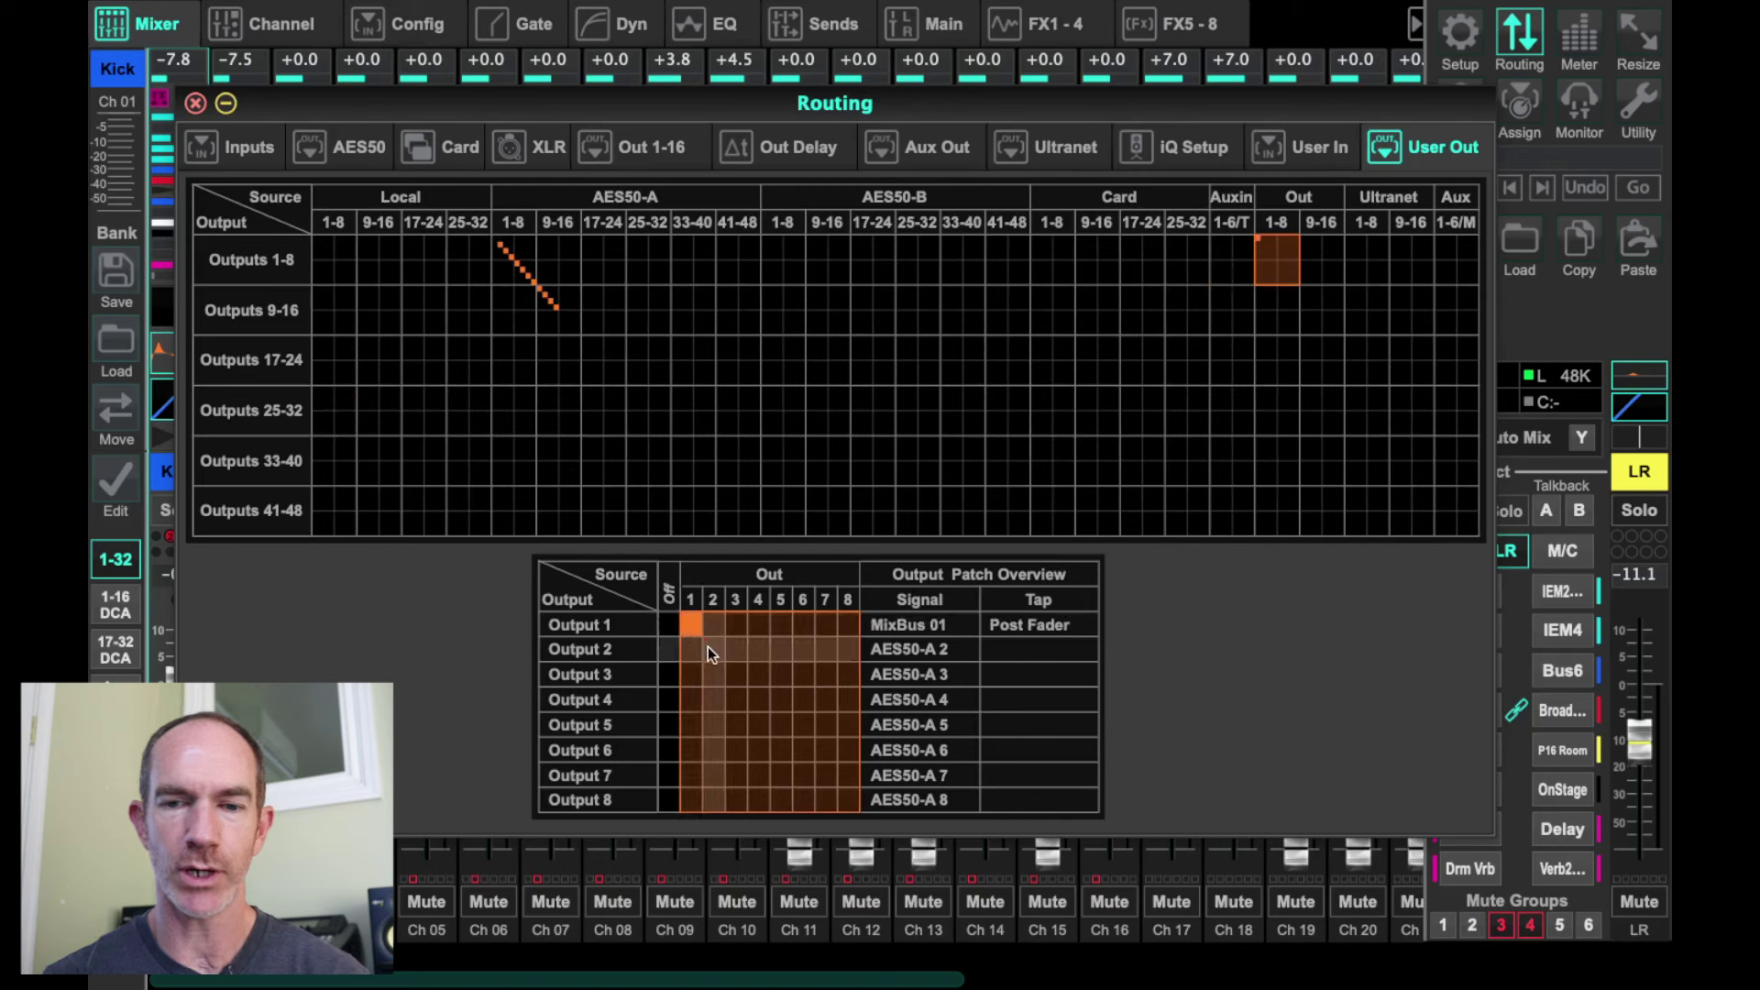
click(709, 647)
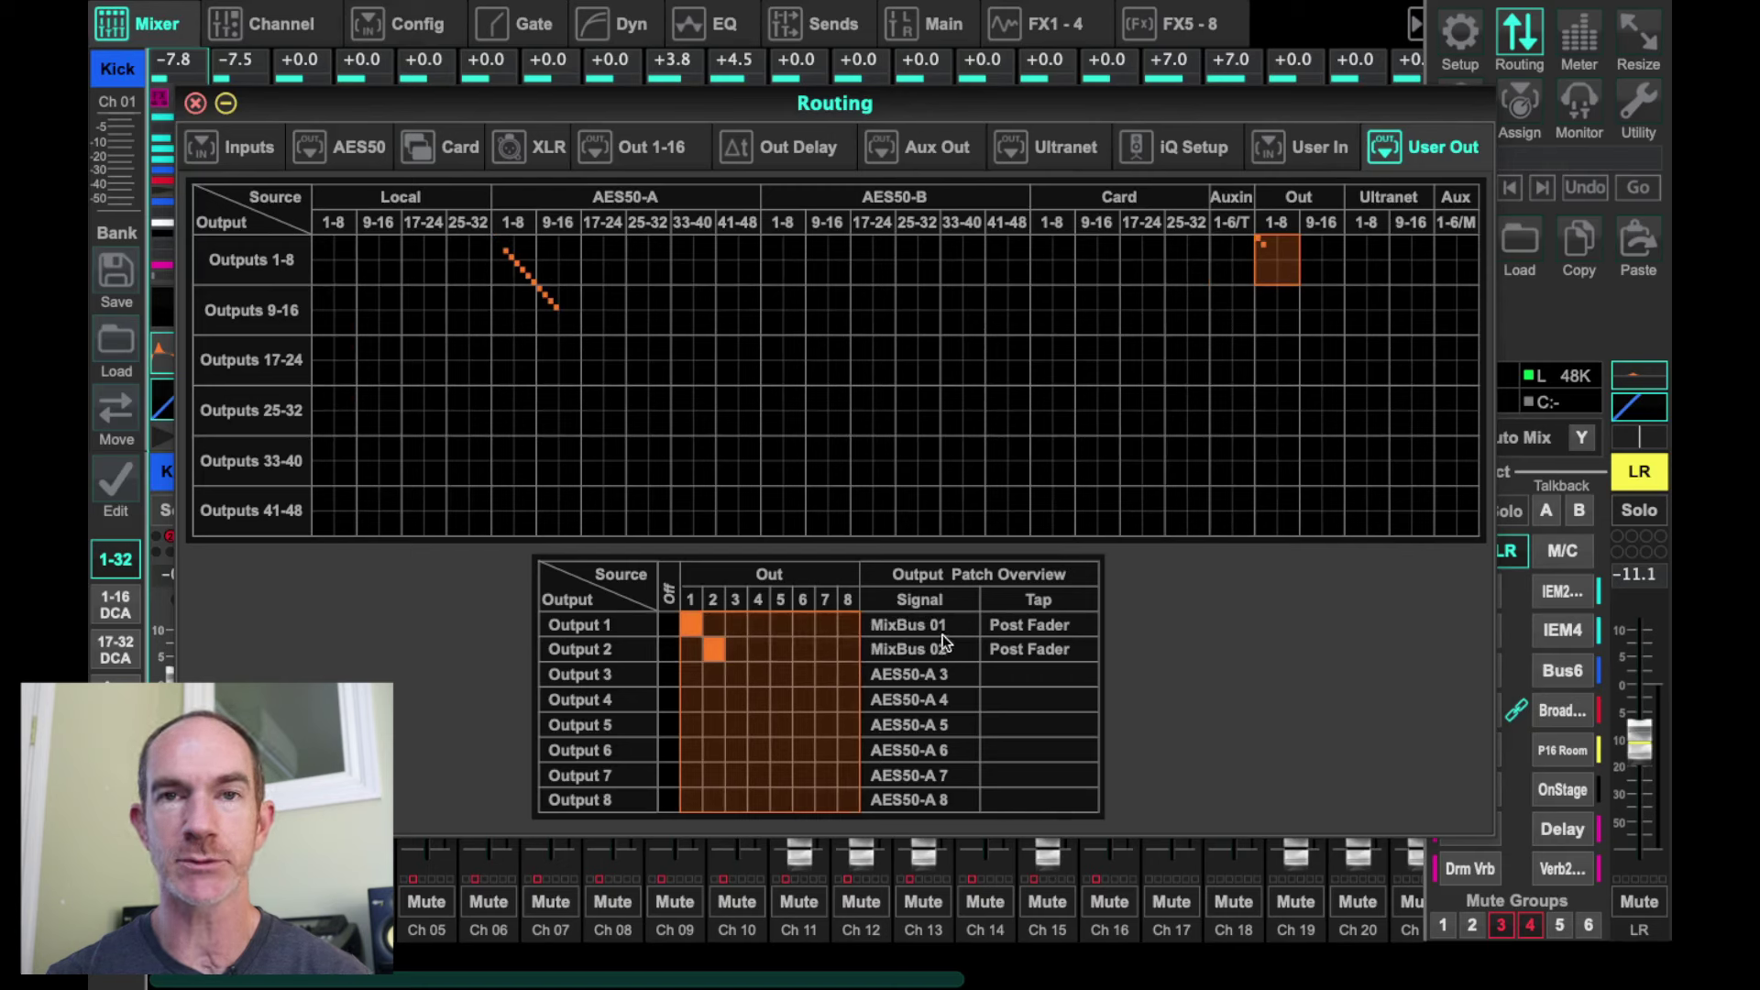
click(736, 675)
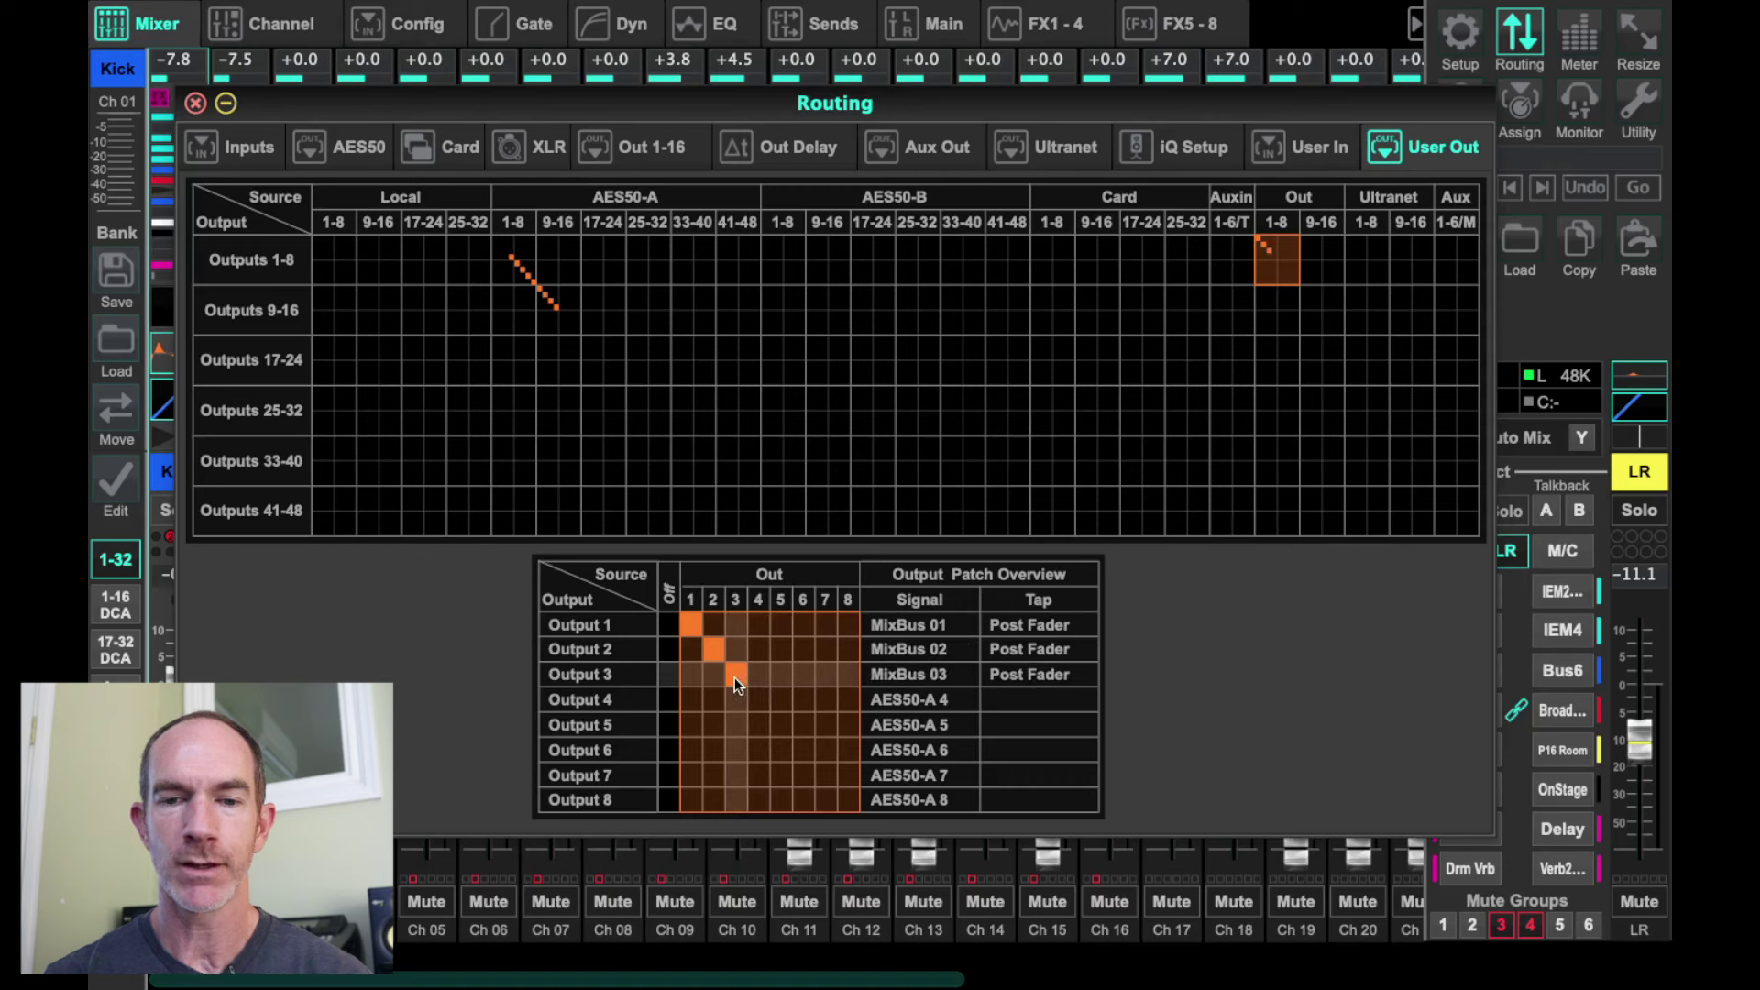
click(760, 699)
click(780, 724)
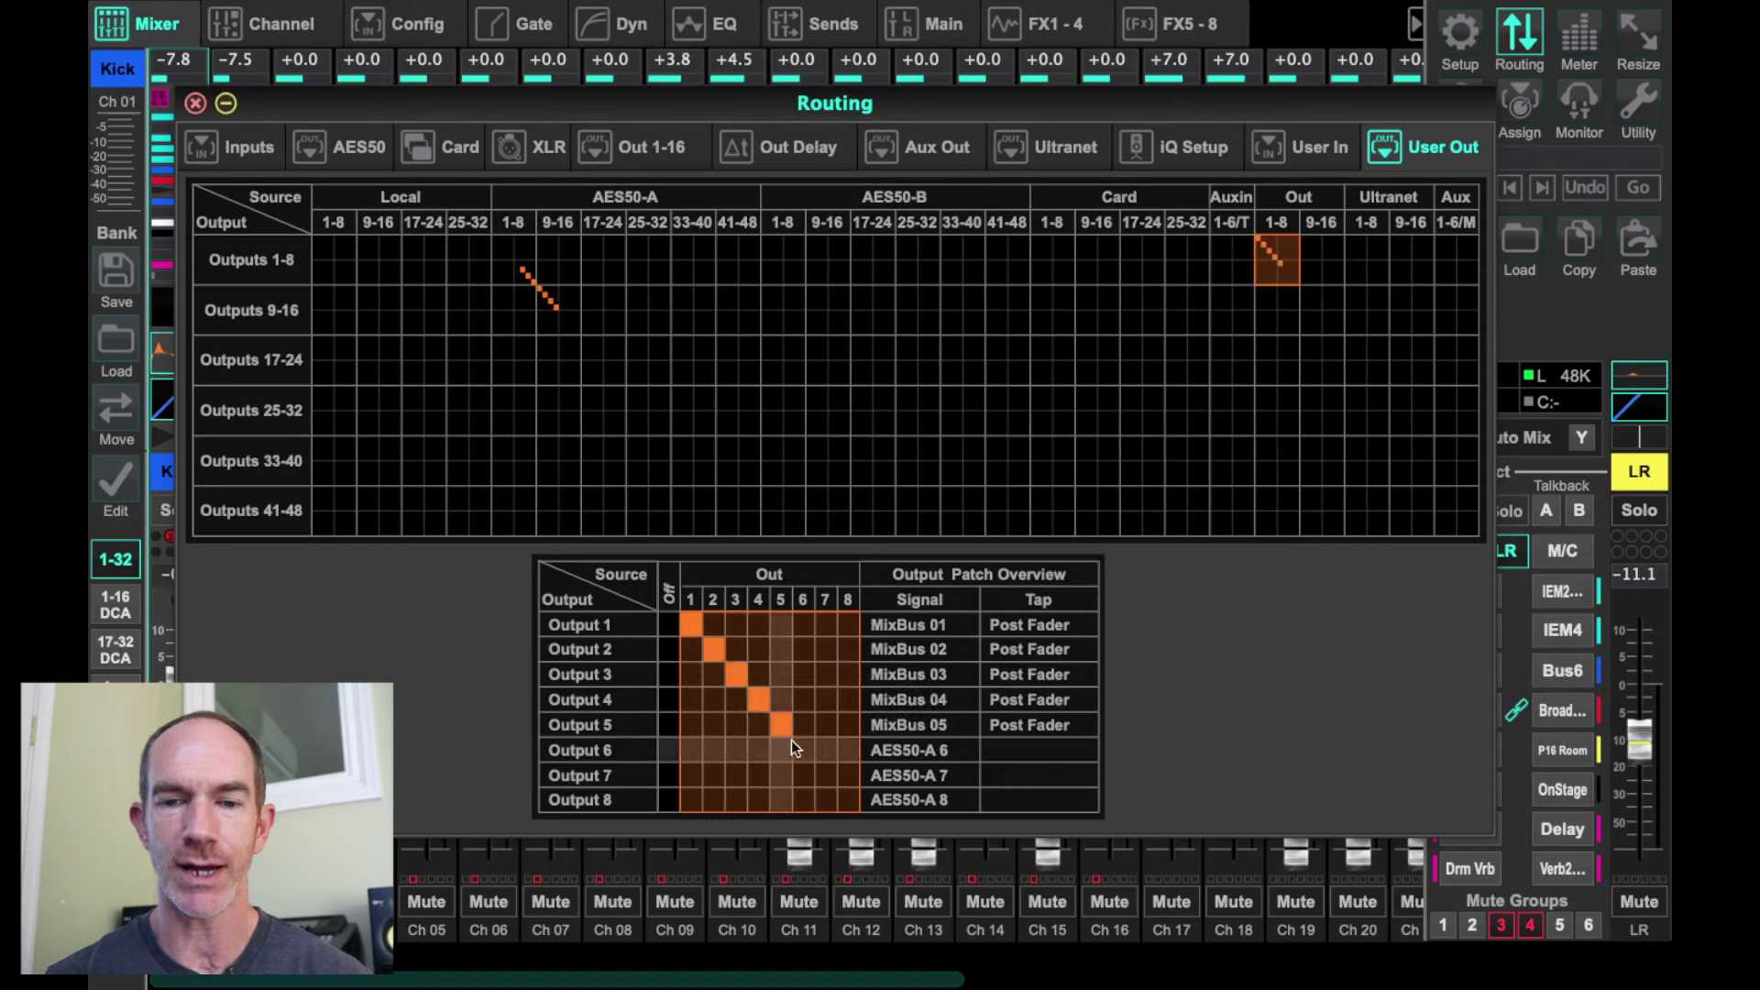
click(801, 749)
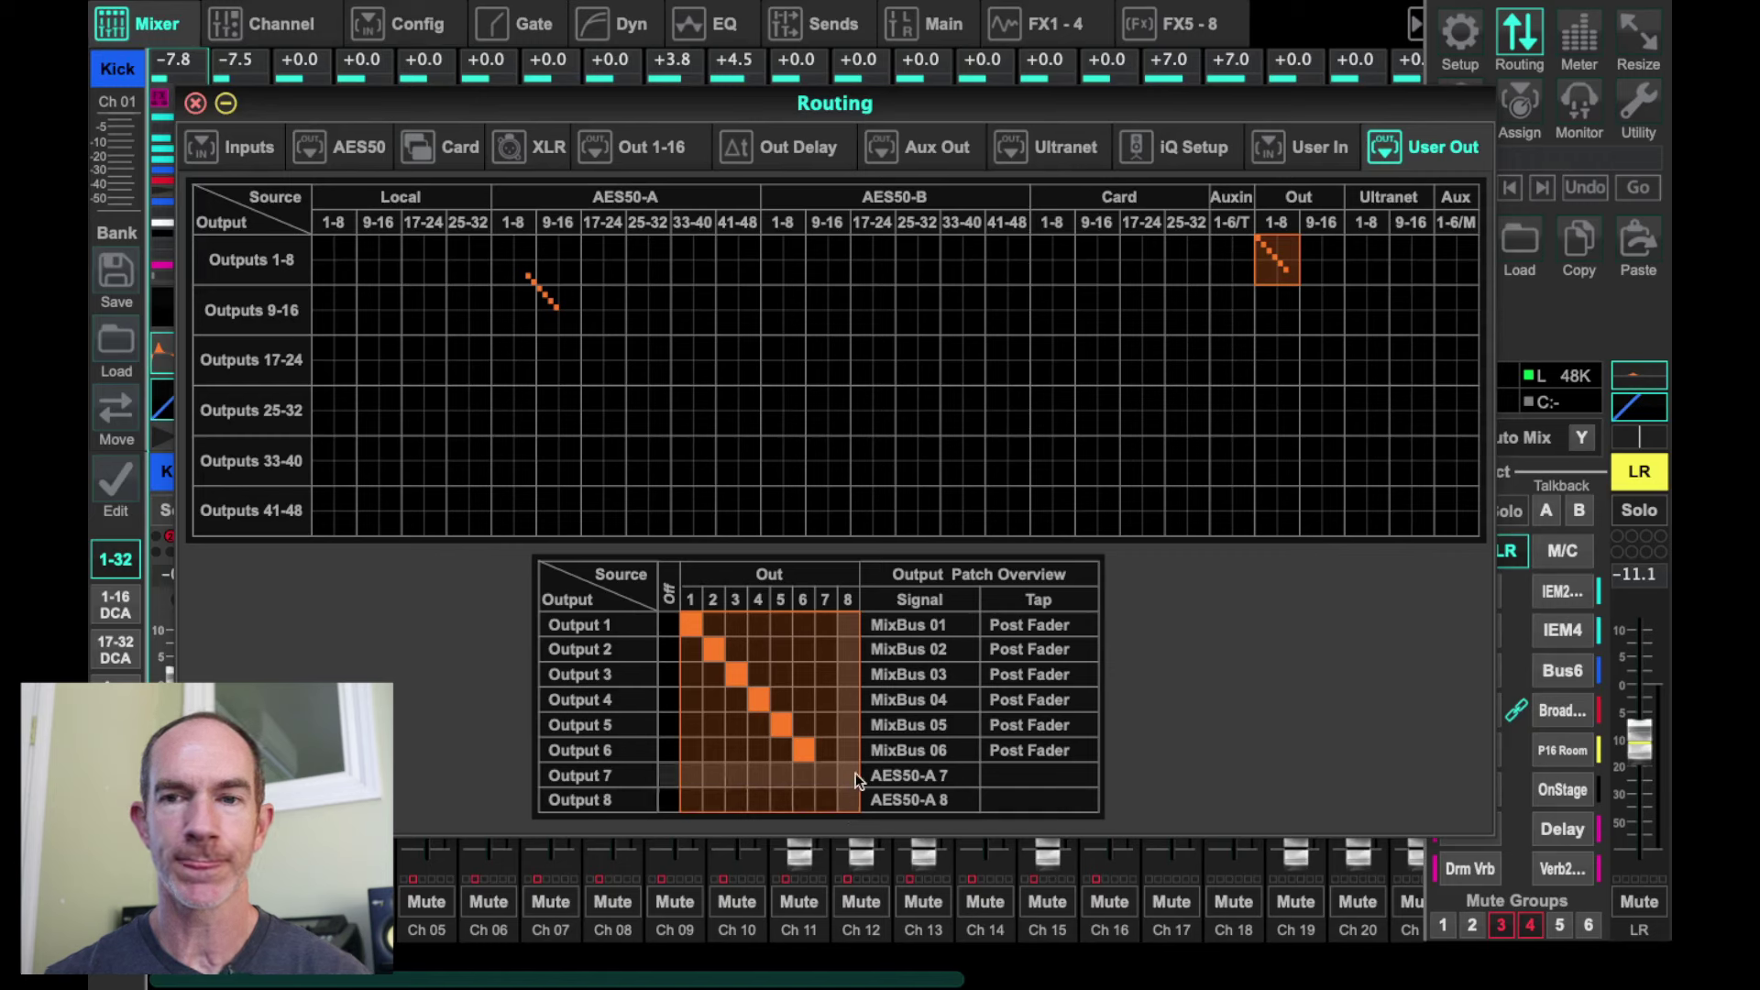
- Patch user output 7 to Out 11 and user output 8 to Out 12
click(1318, 263)
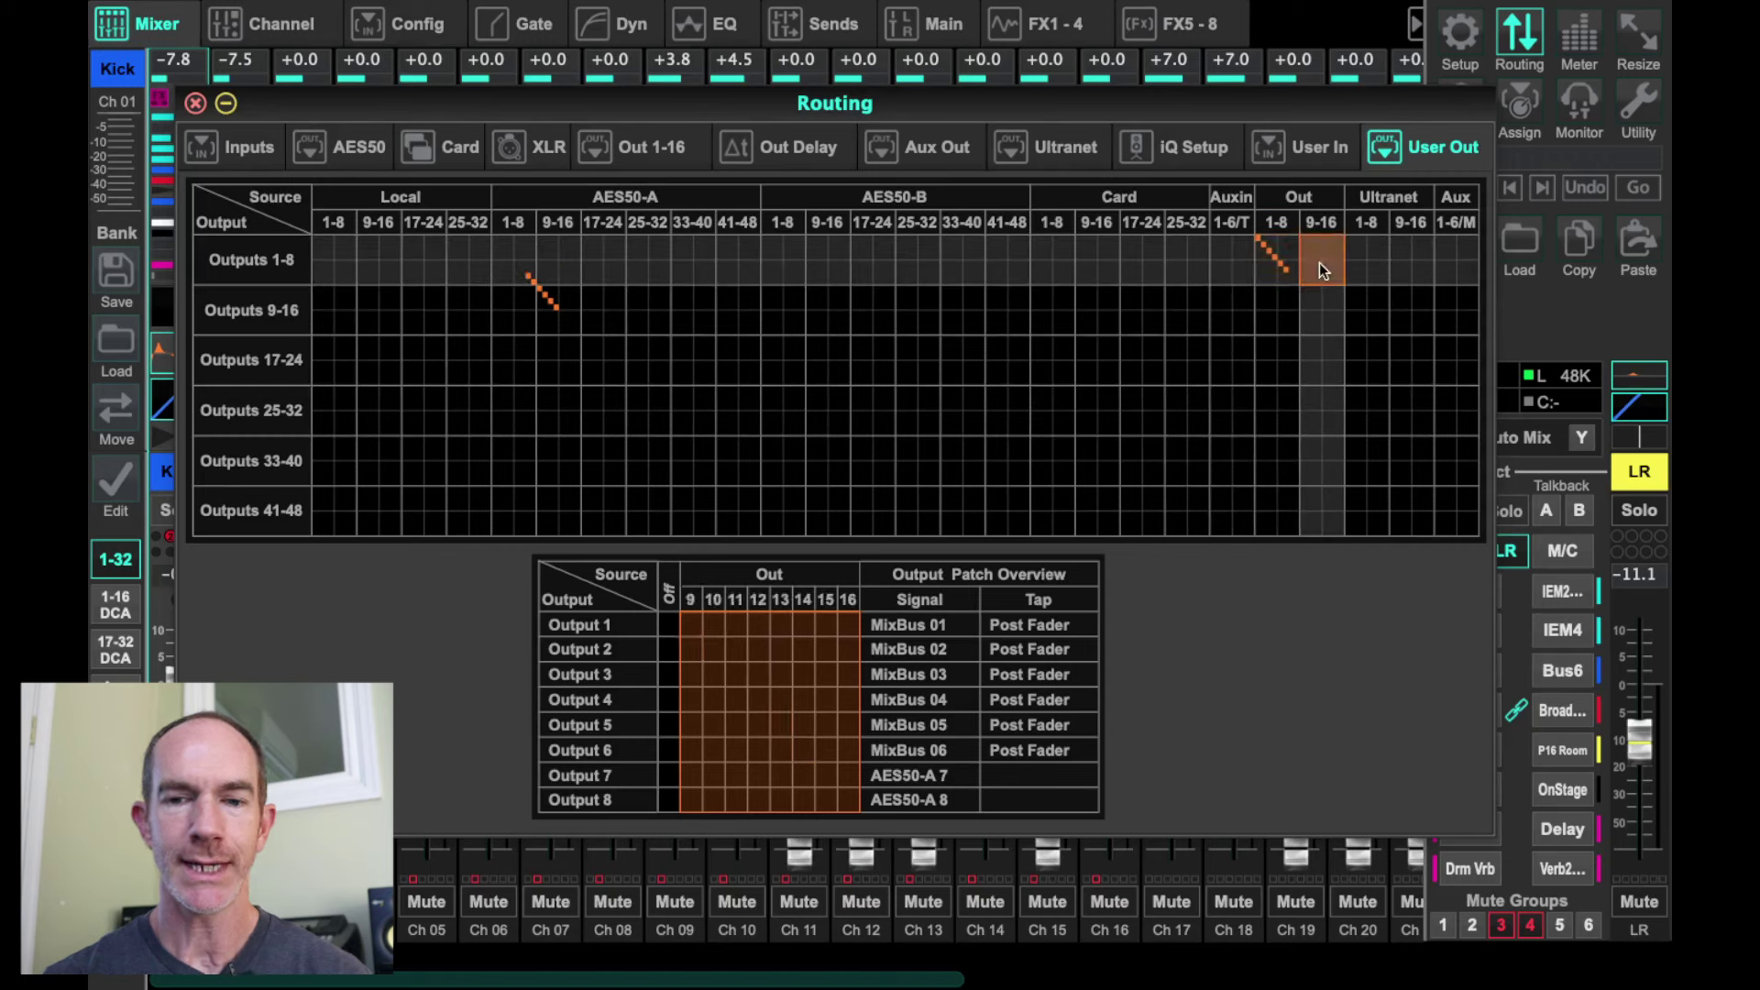
click(736, 776)
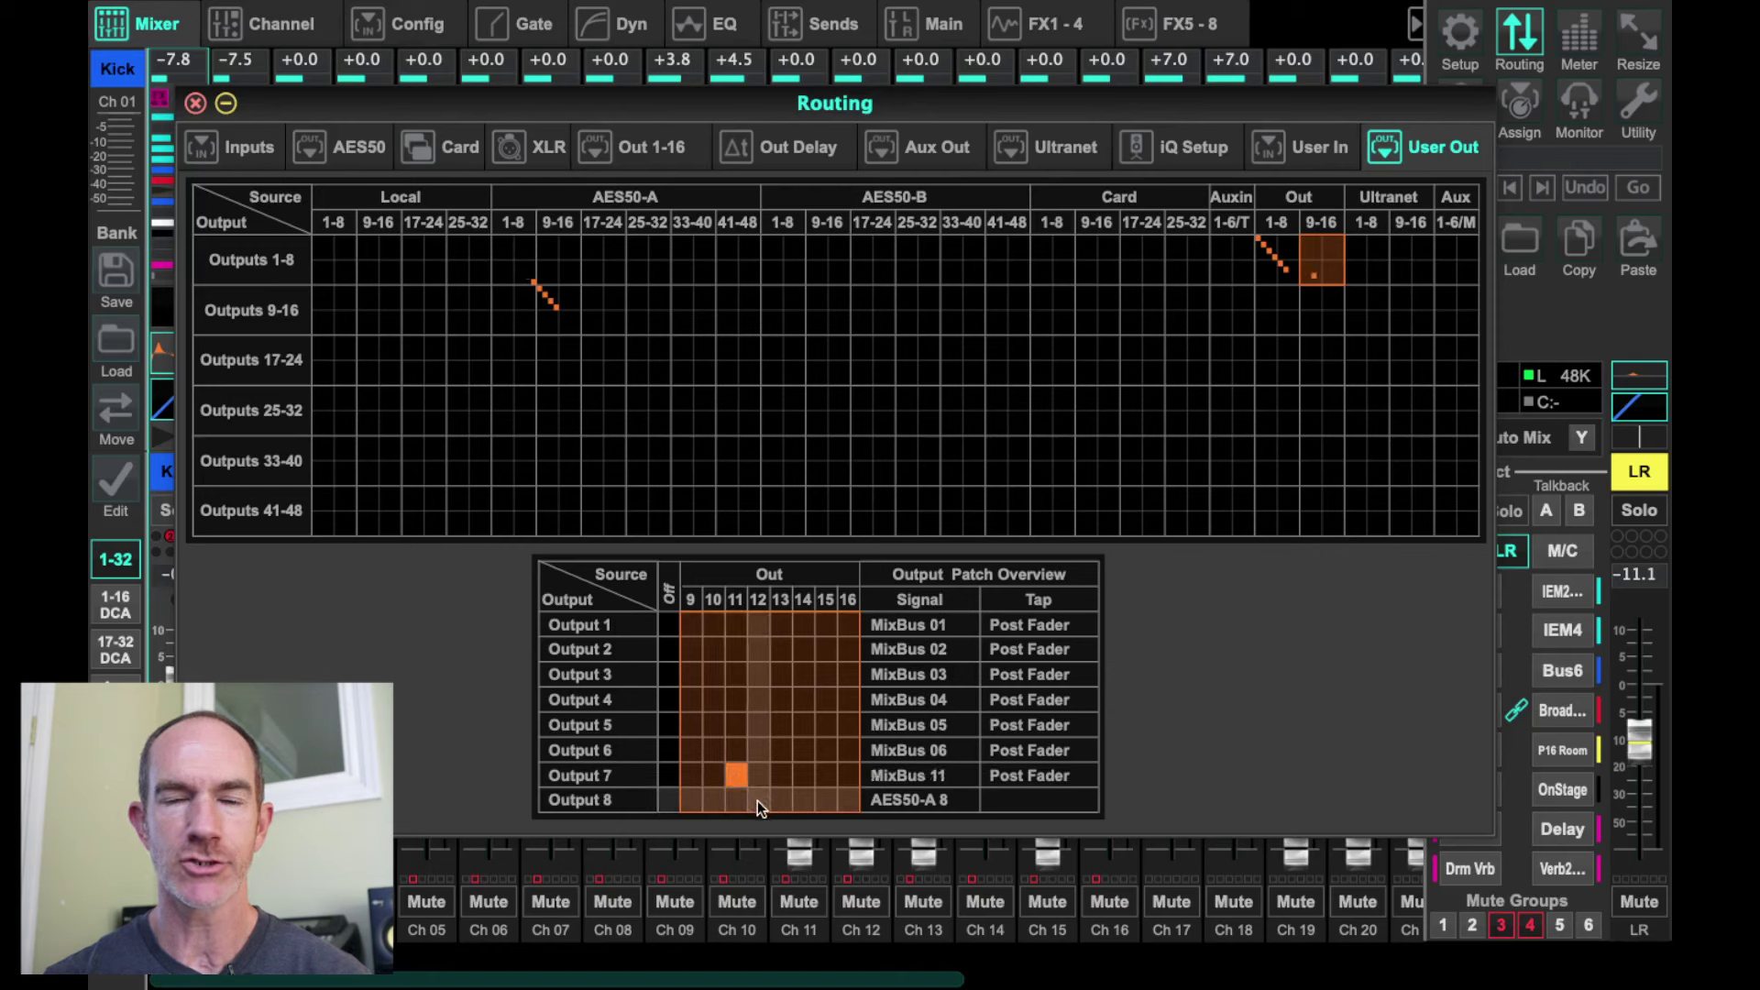
click(757, 800)
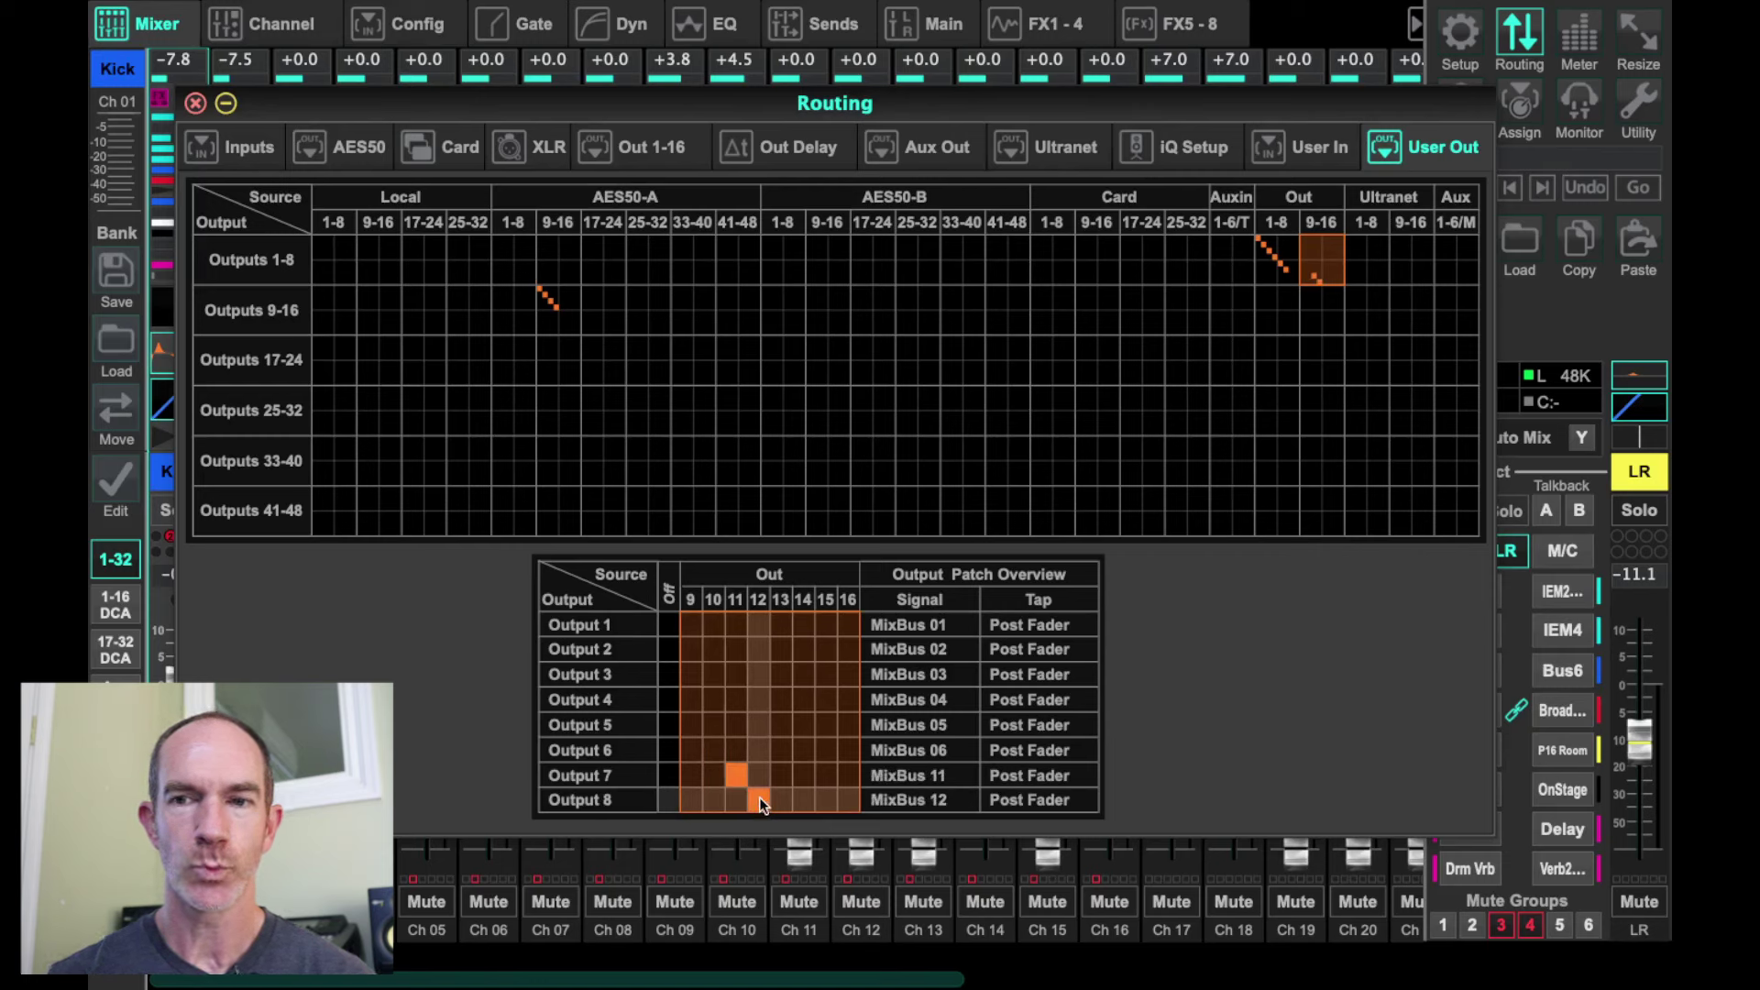
- Patch user outputs 9-12 in sequence to Out 13-16
click(1322, 322)
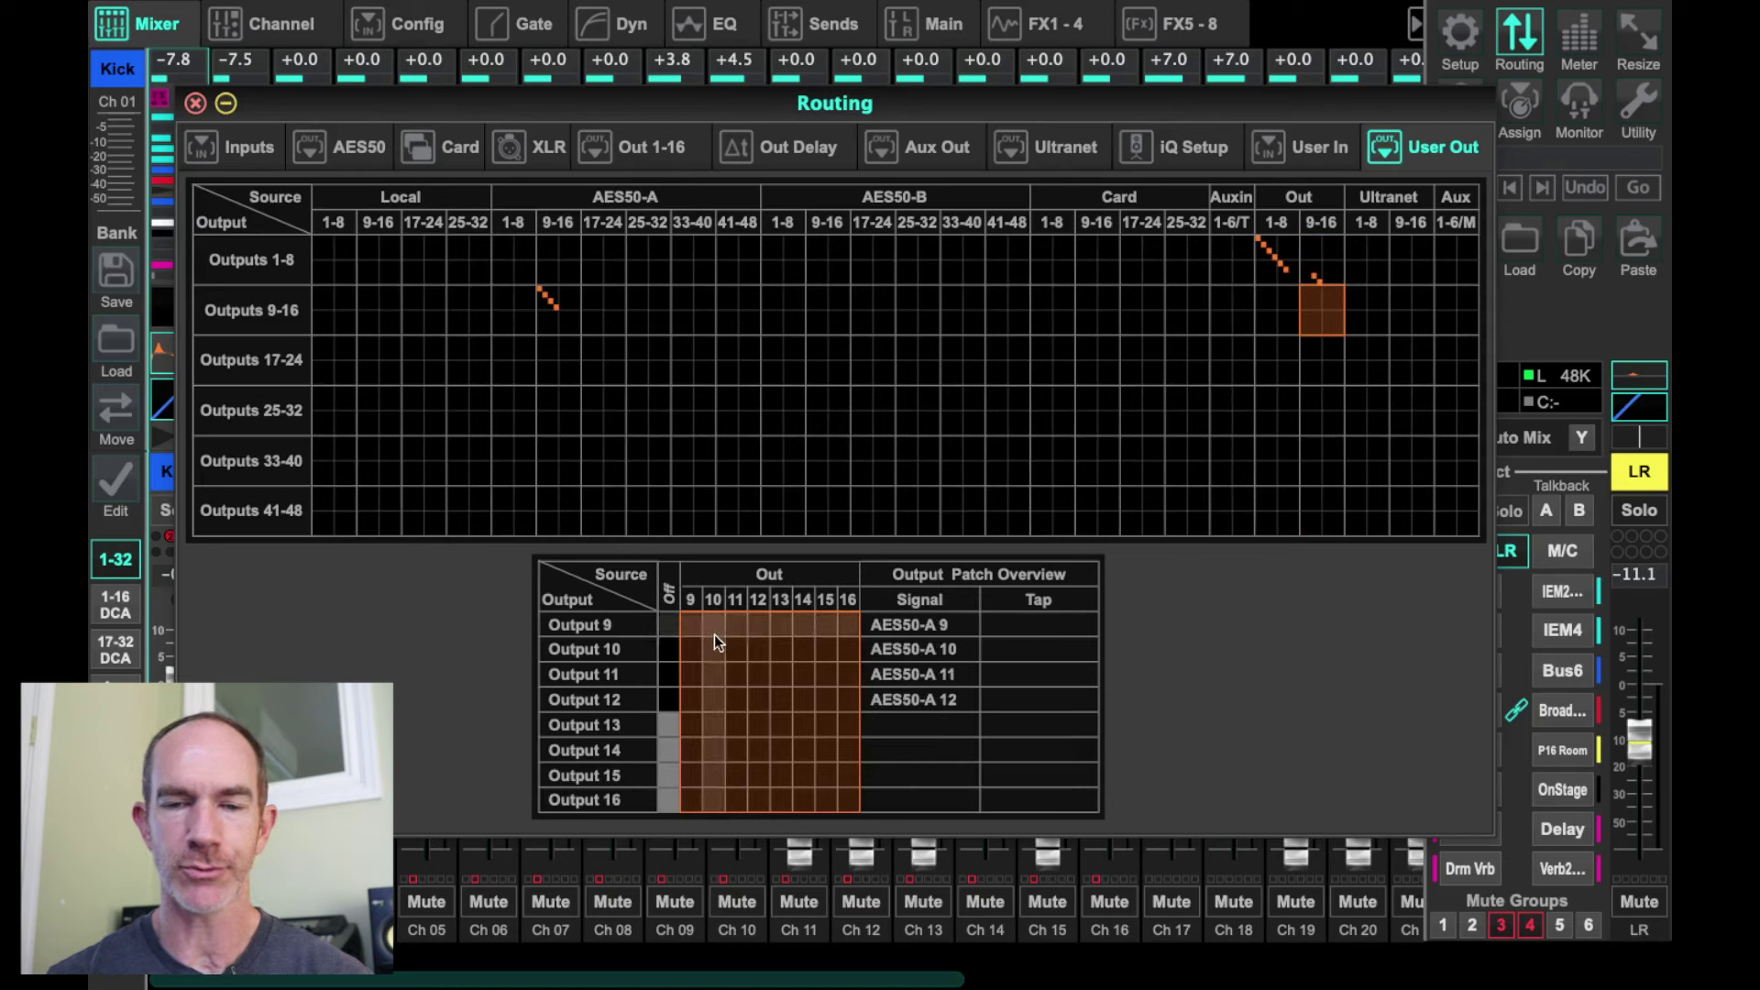
click(781, 629)
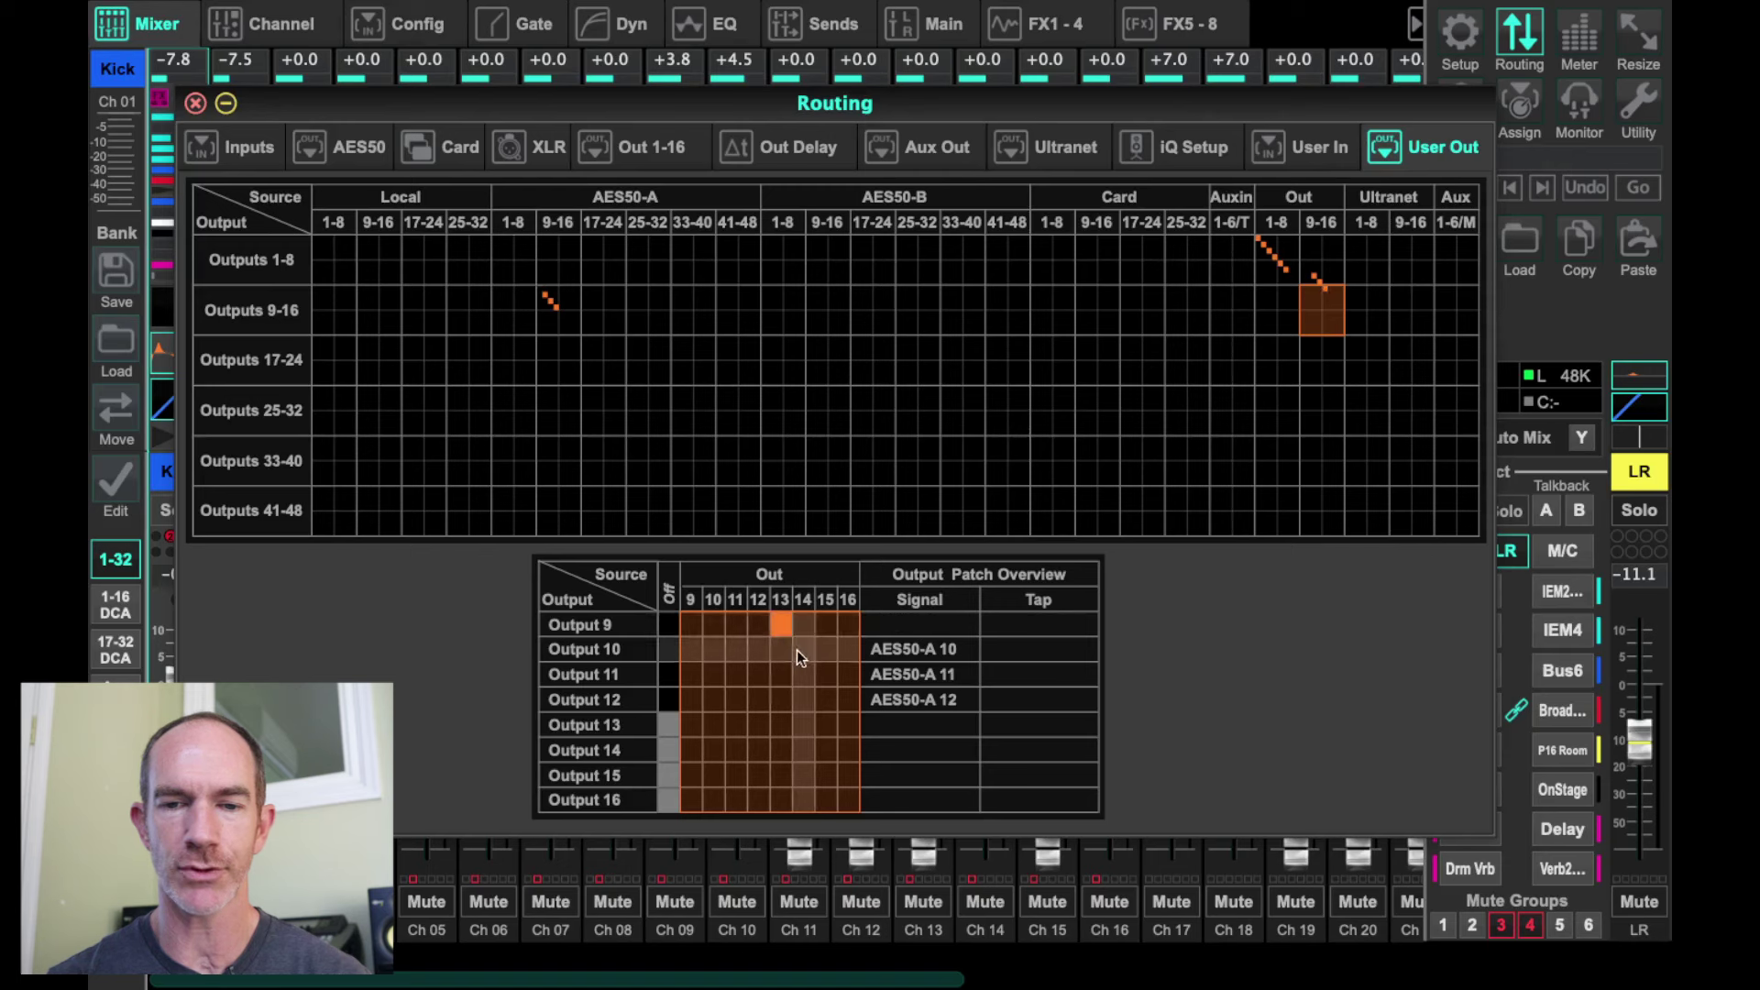
click(799, 650)
click(818, 673)
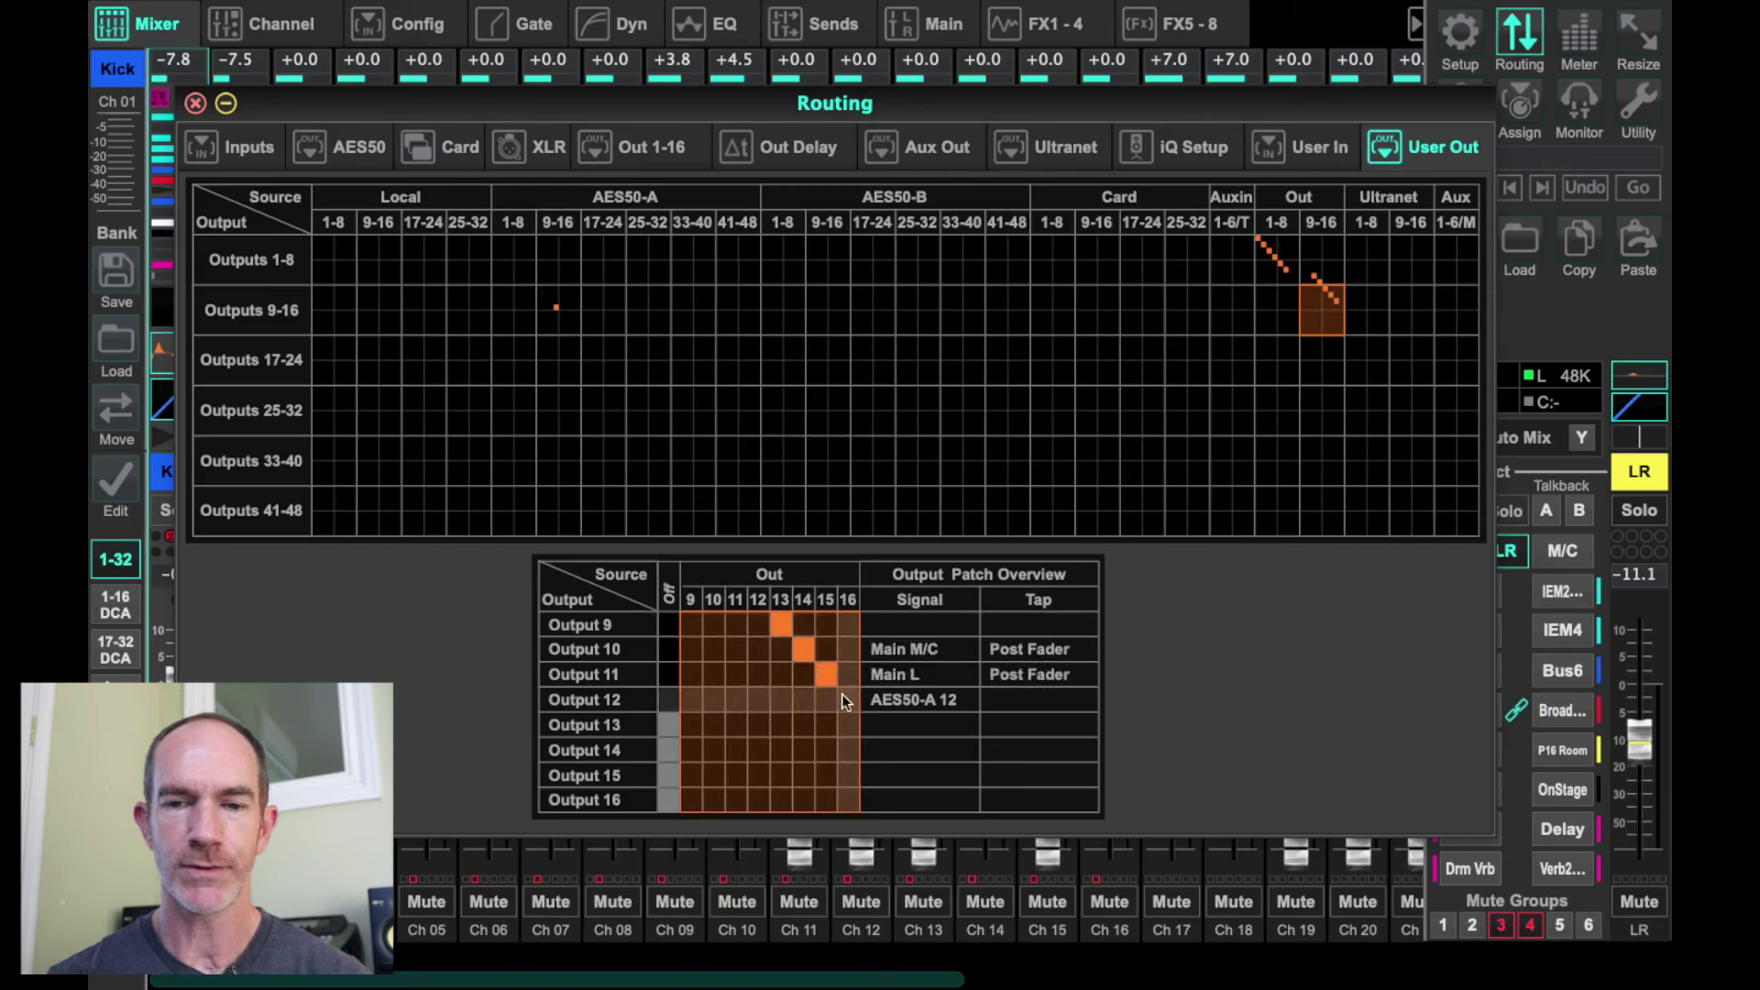
click(845, 700)
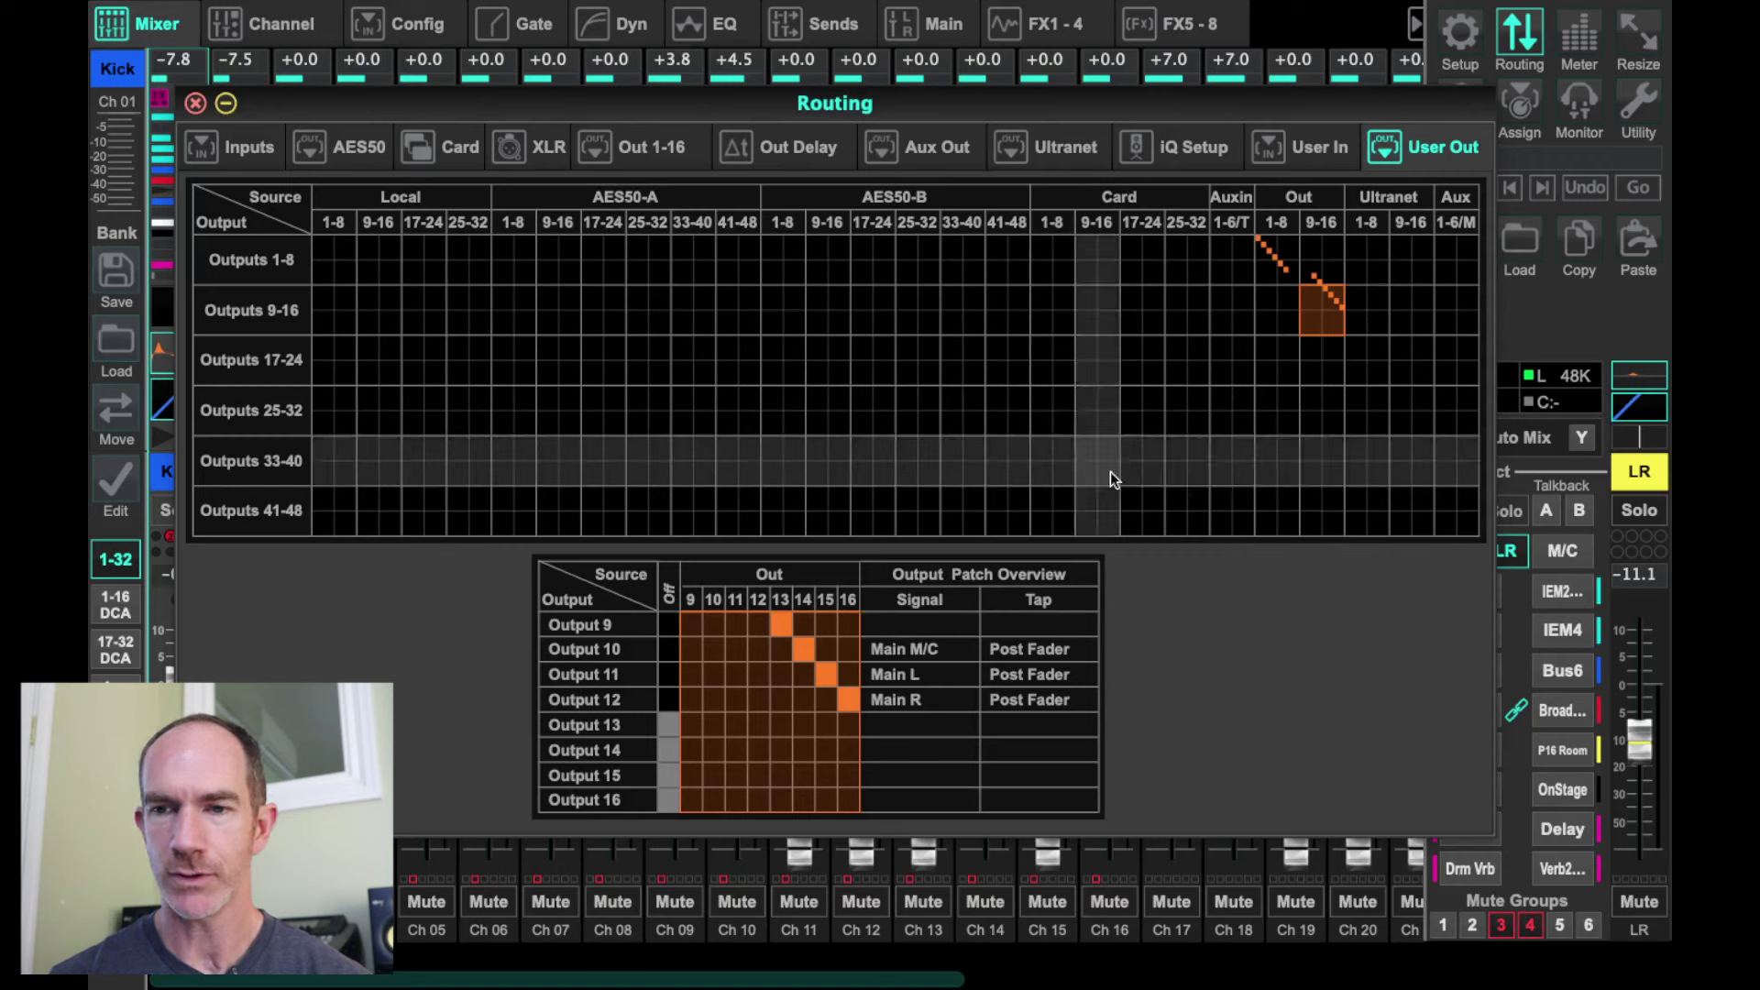
- Check the user output 1-8 patch against the Out 1-16 assignments
click(1312, 263)
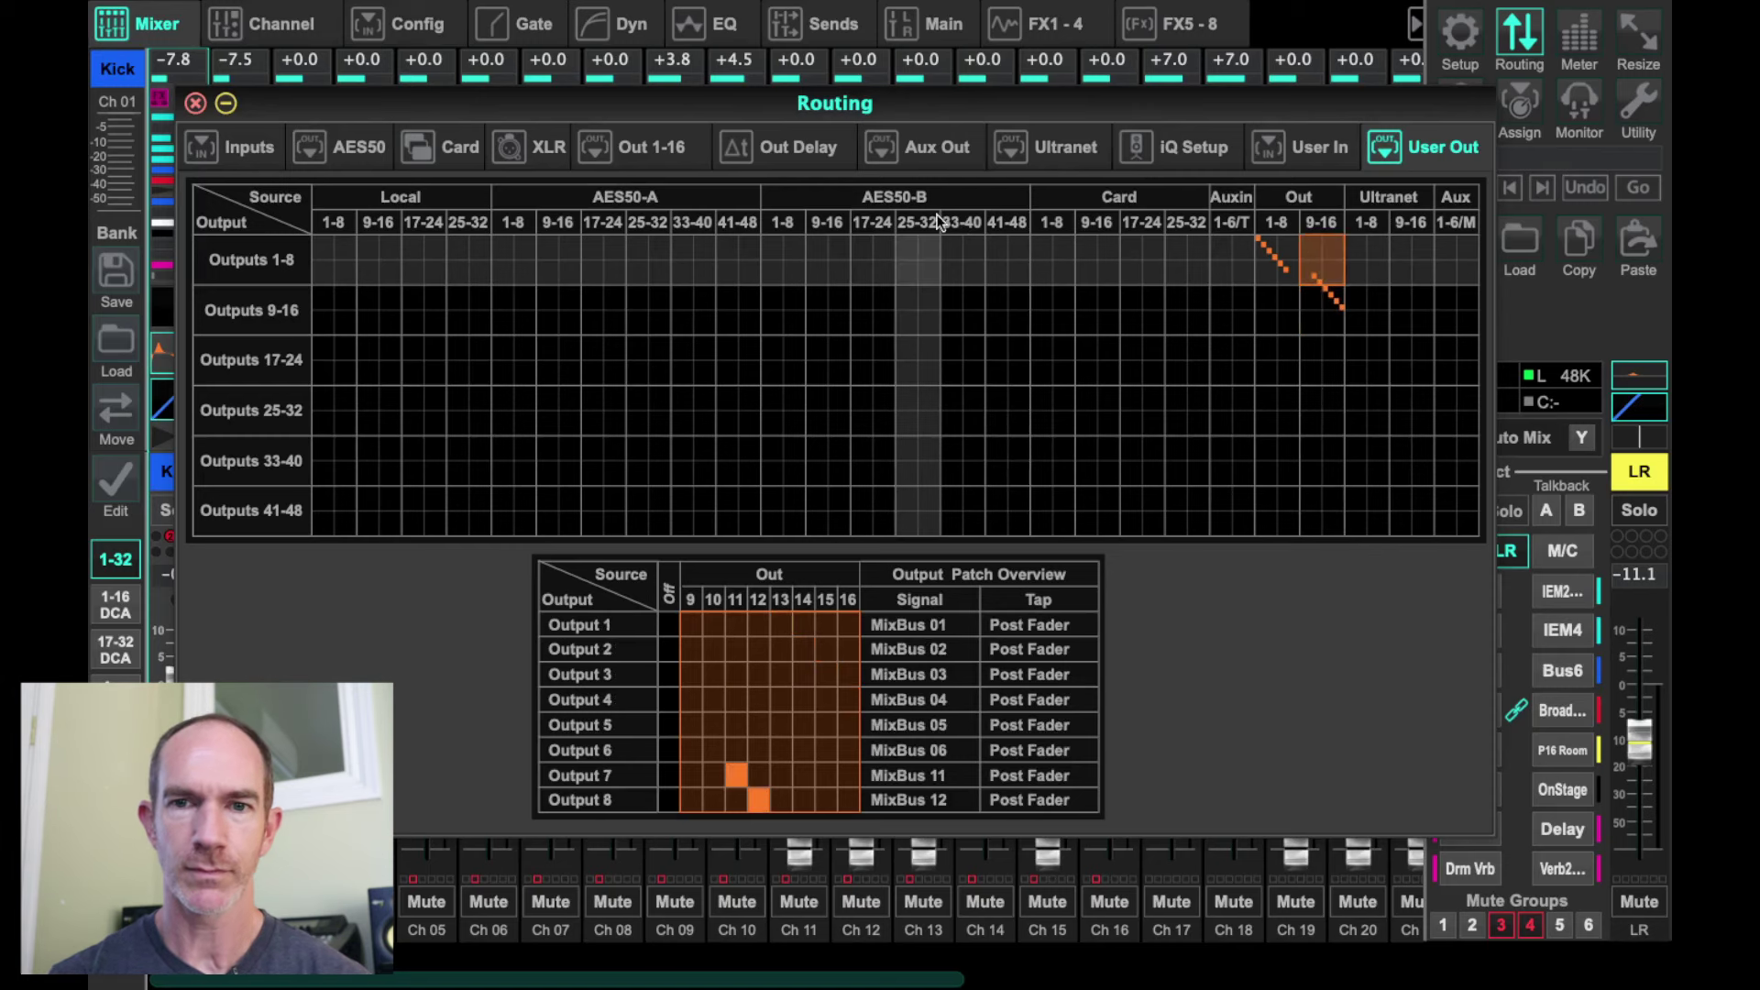
click(648, 151)
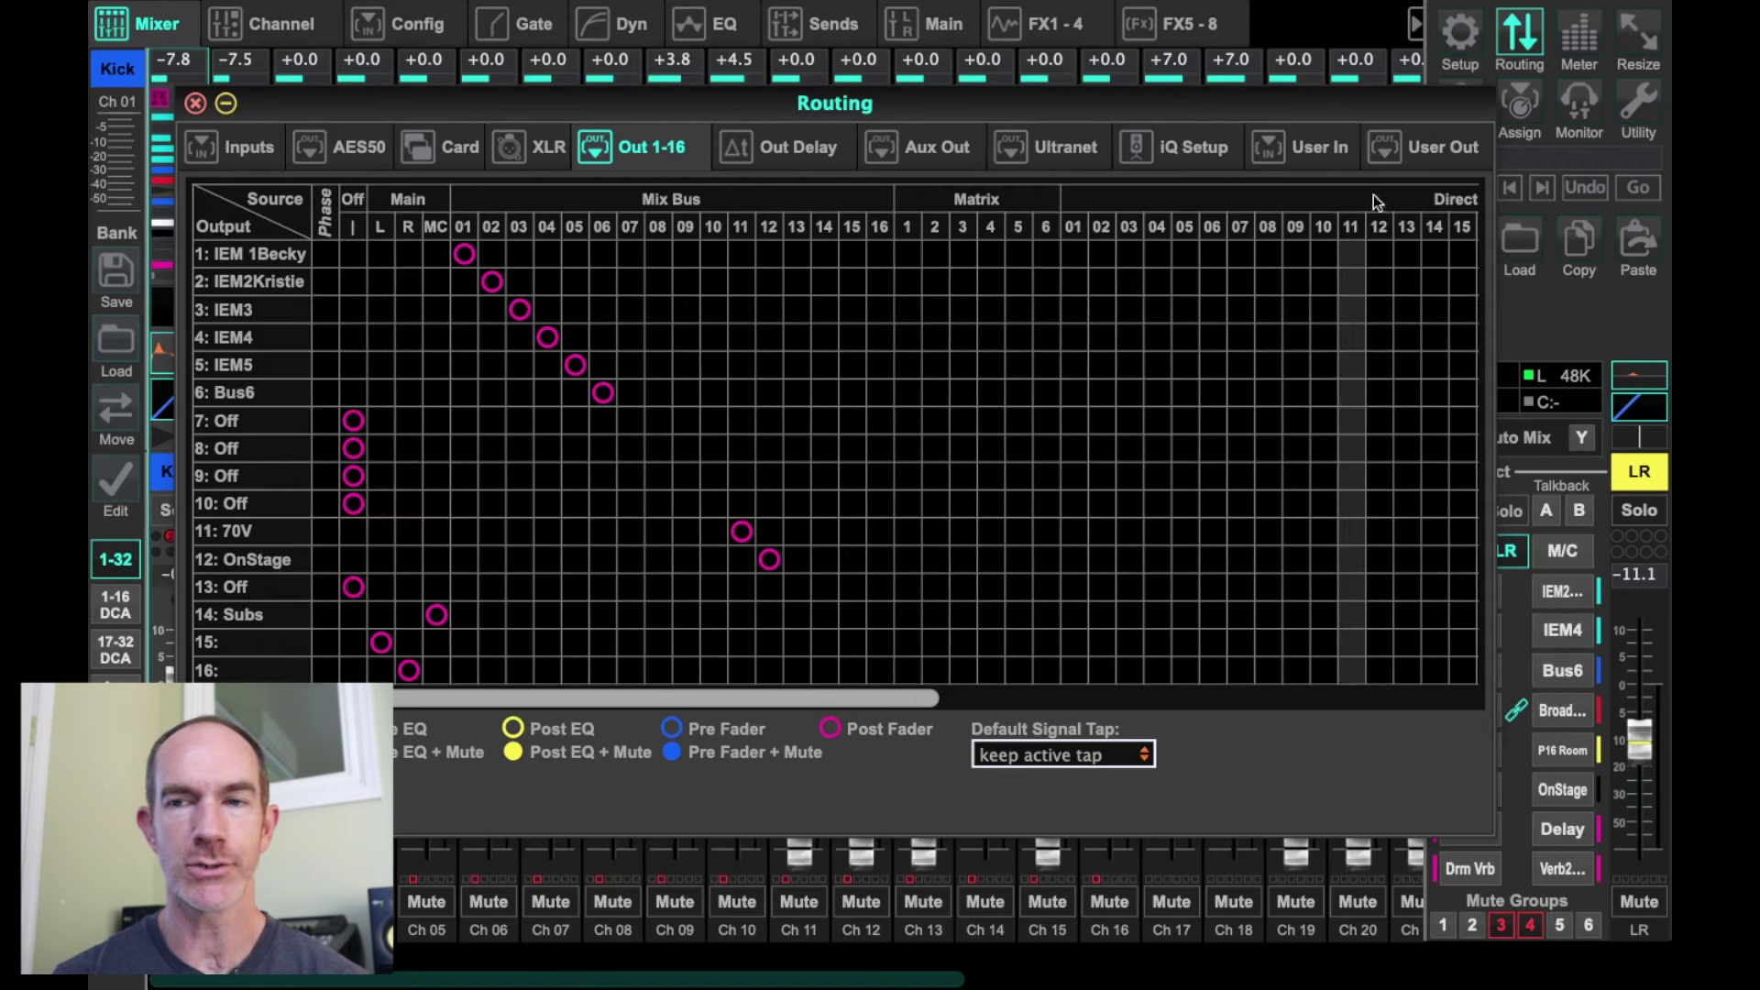
click(1425, 147)
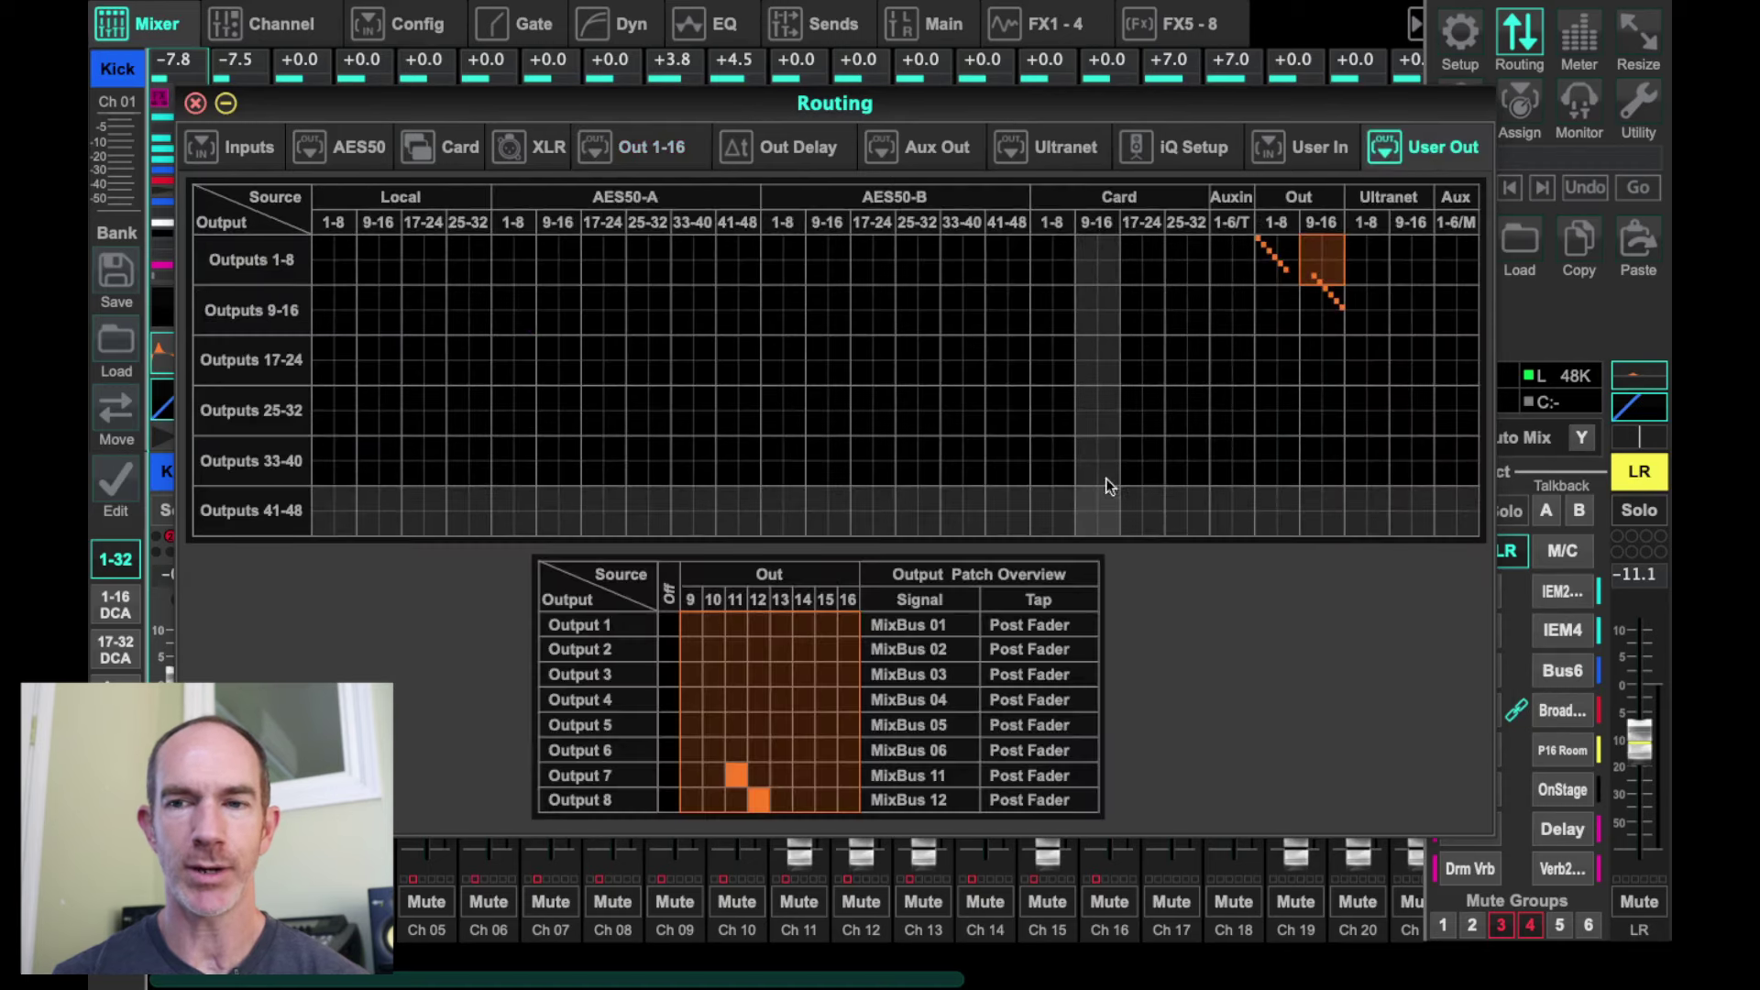
- Repatch user outputs 9, 10 and 11 to Out 14, 15 and 16, and set user output 12 to Off
click(1319, 313)
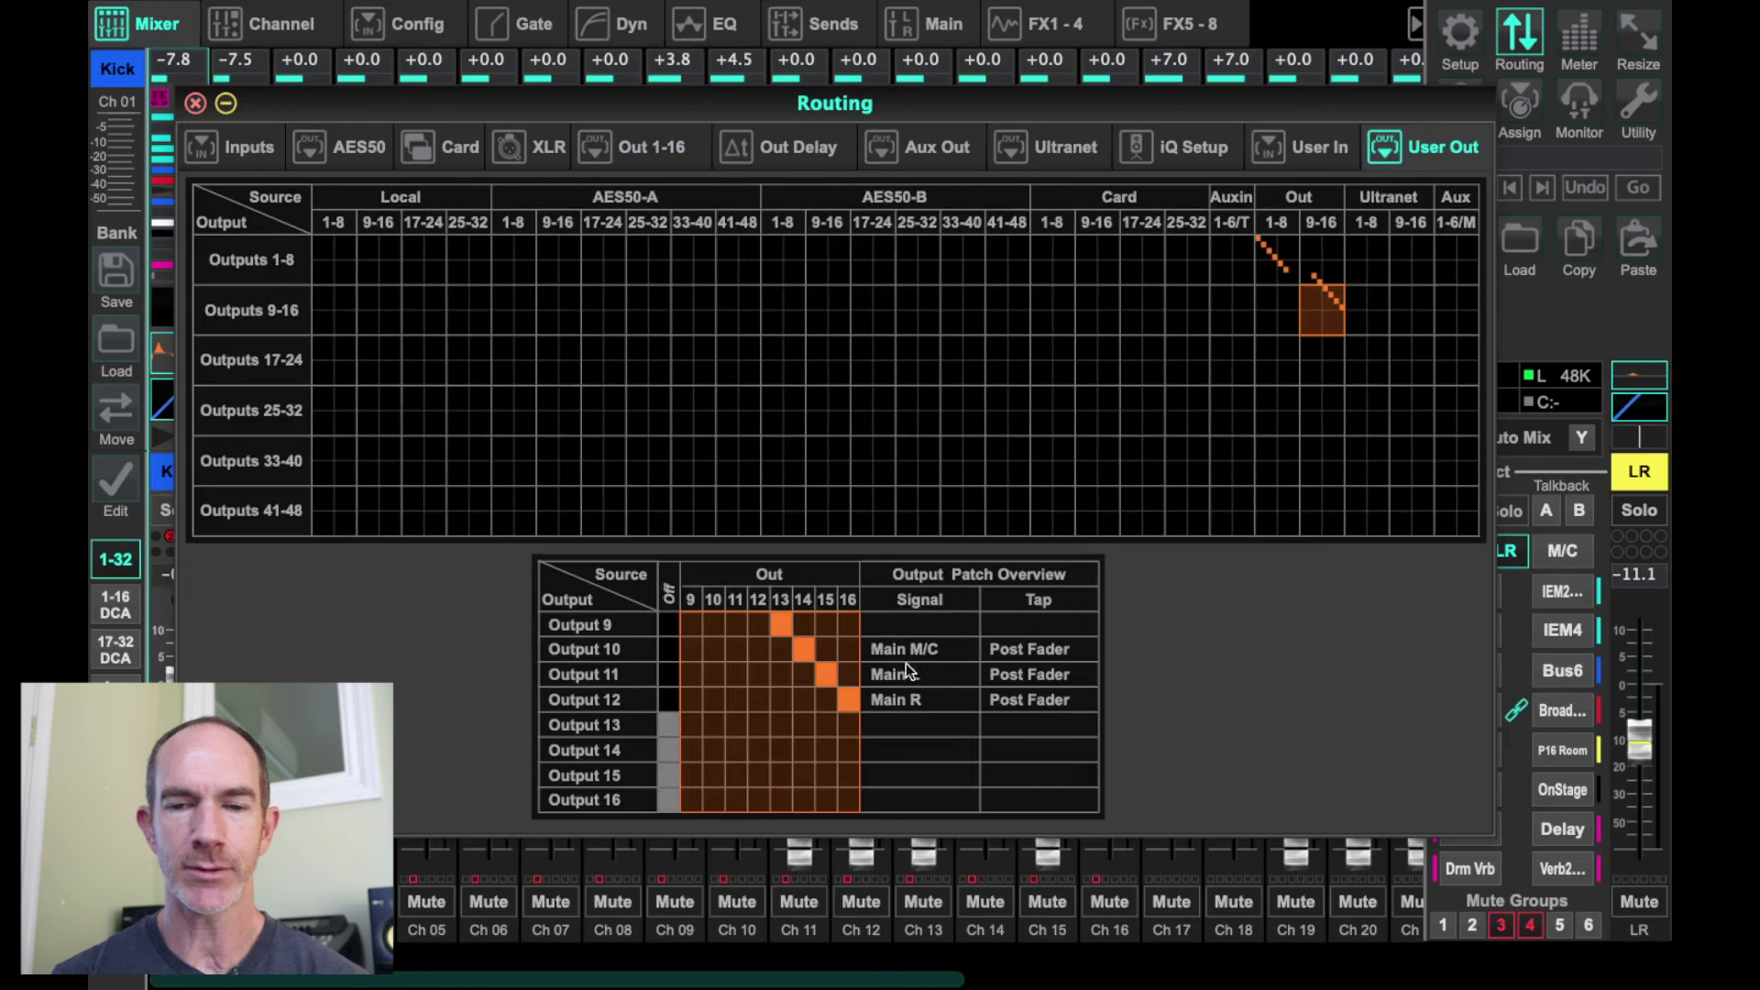
click(805, 630)
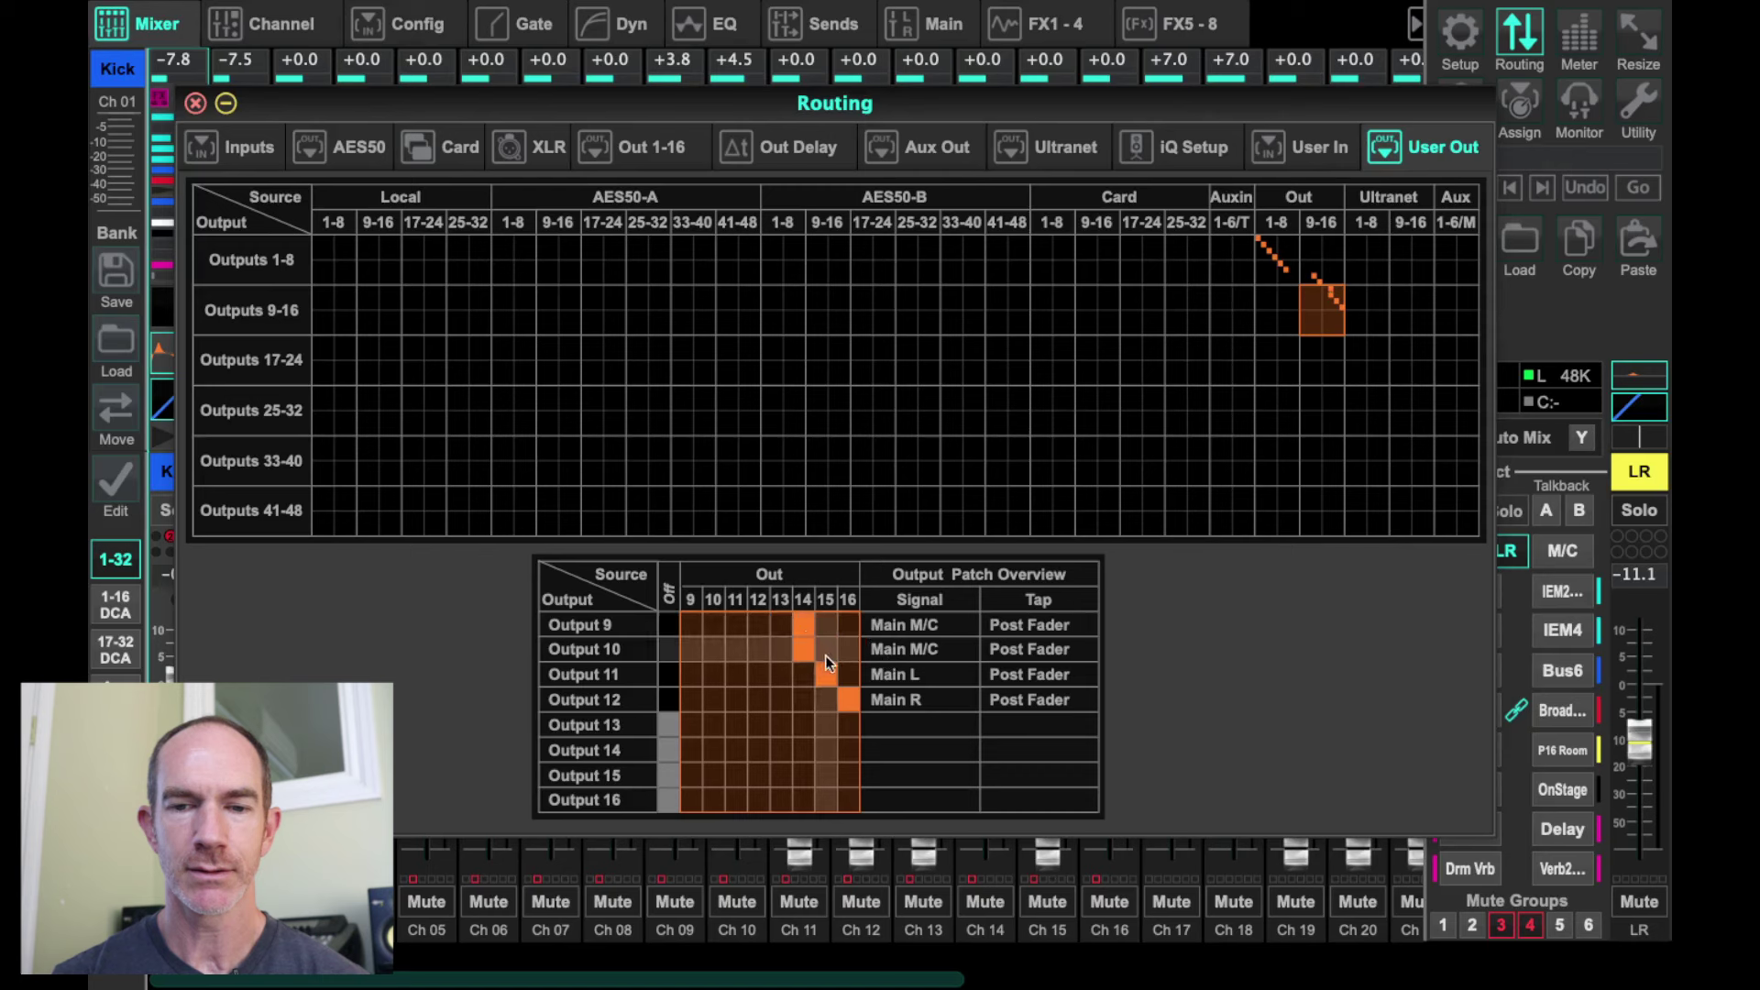
click(825, 653)
click(849, 674)
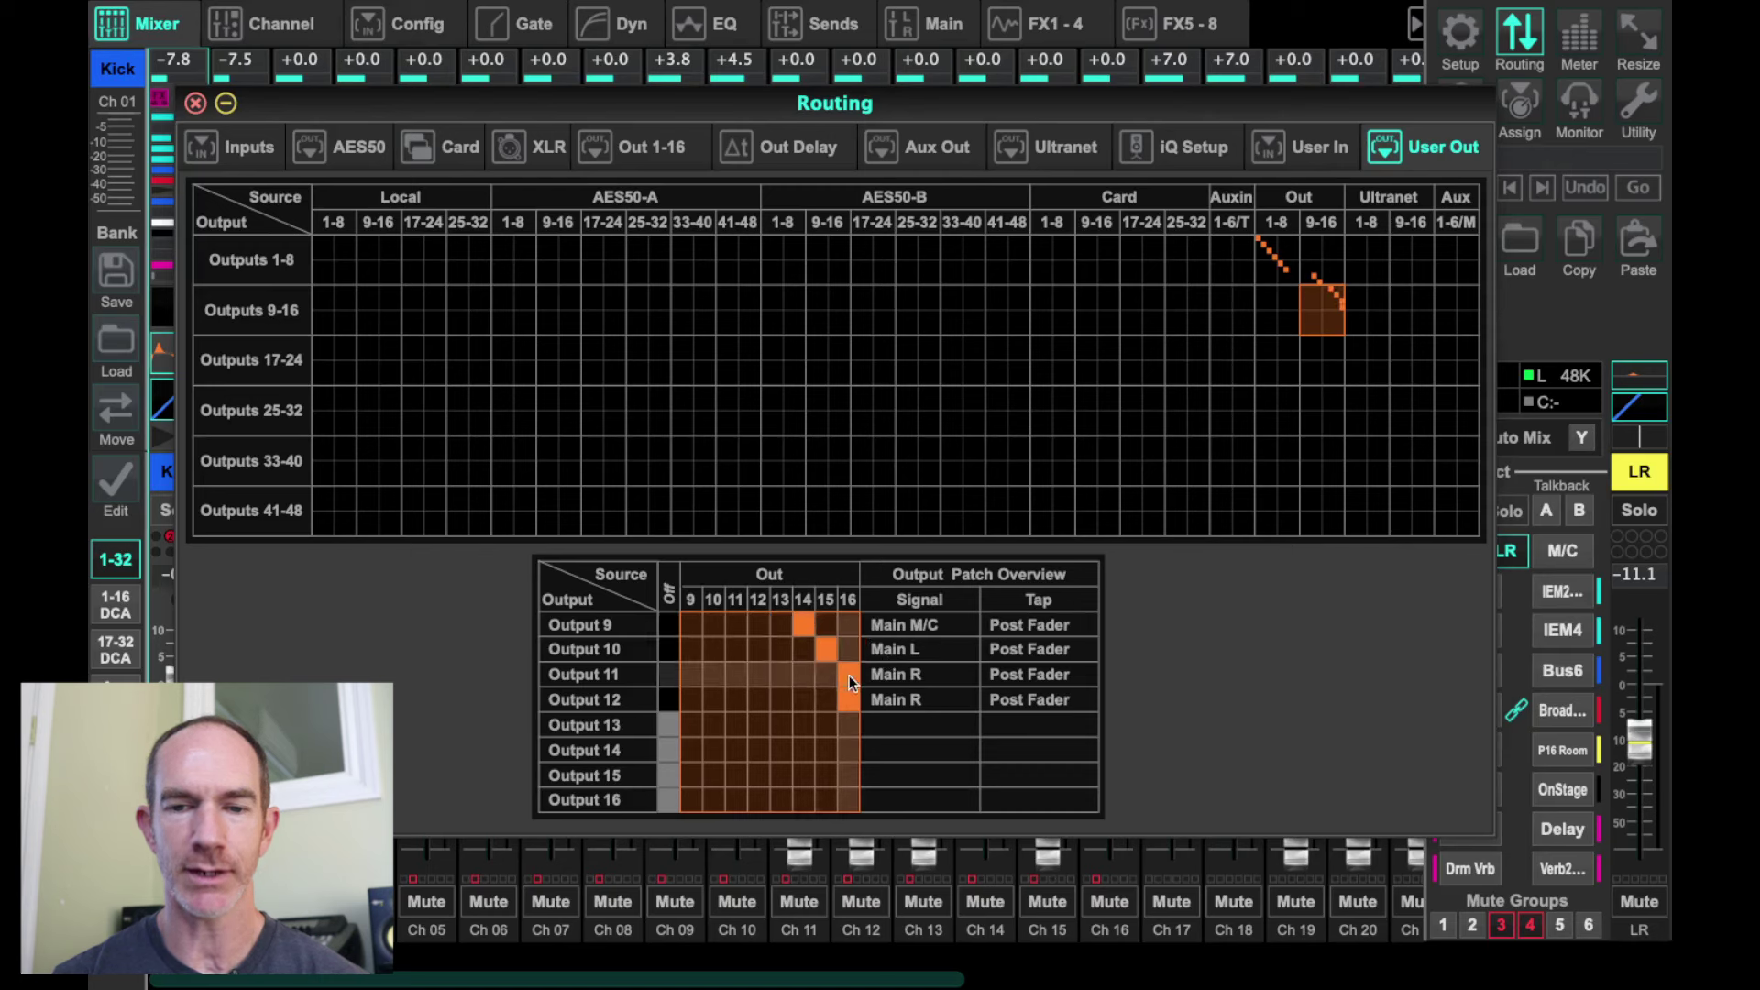
click(668, 701)
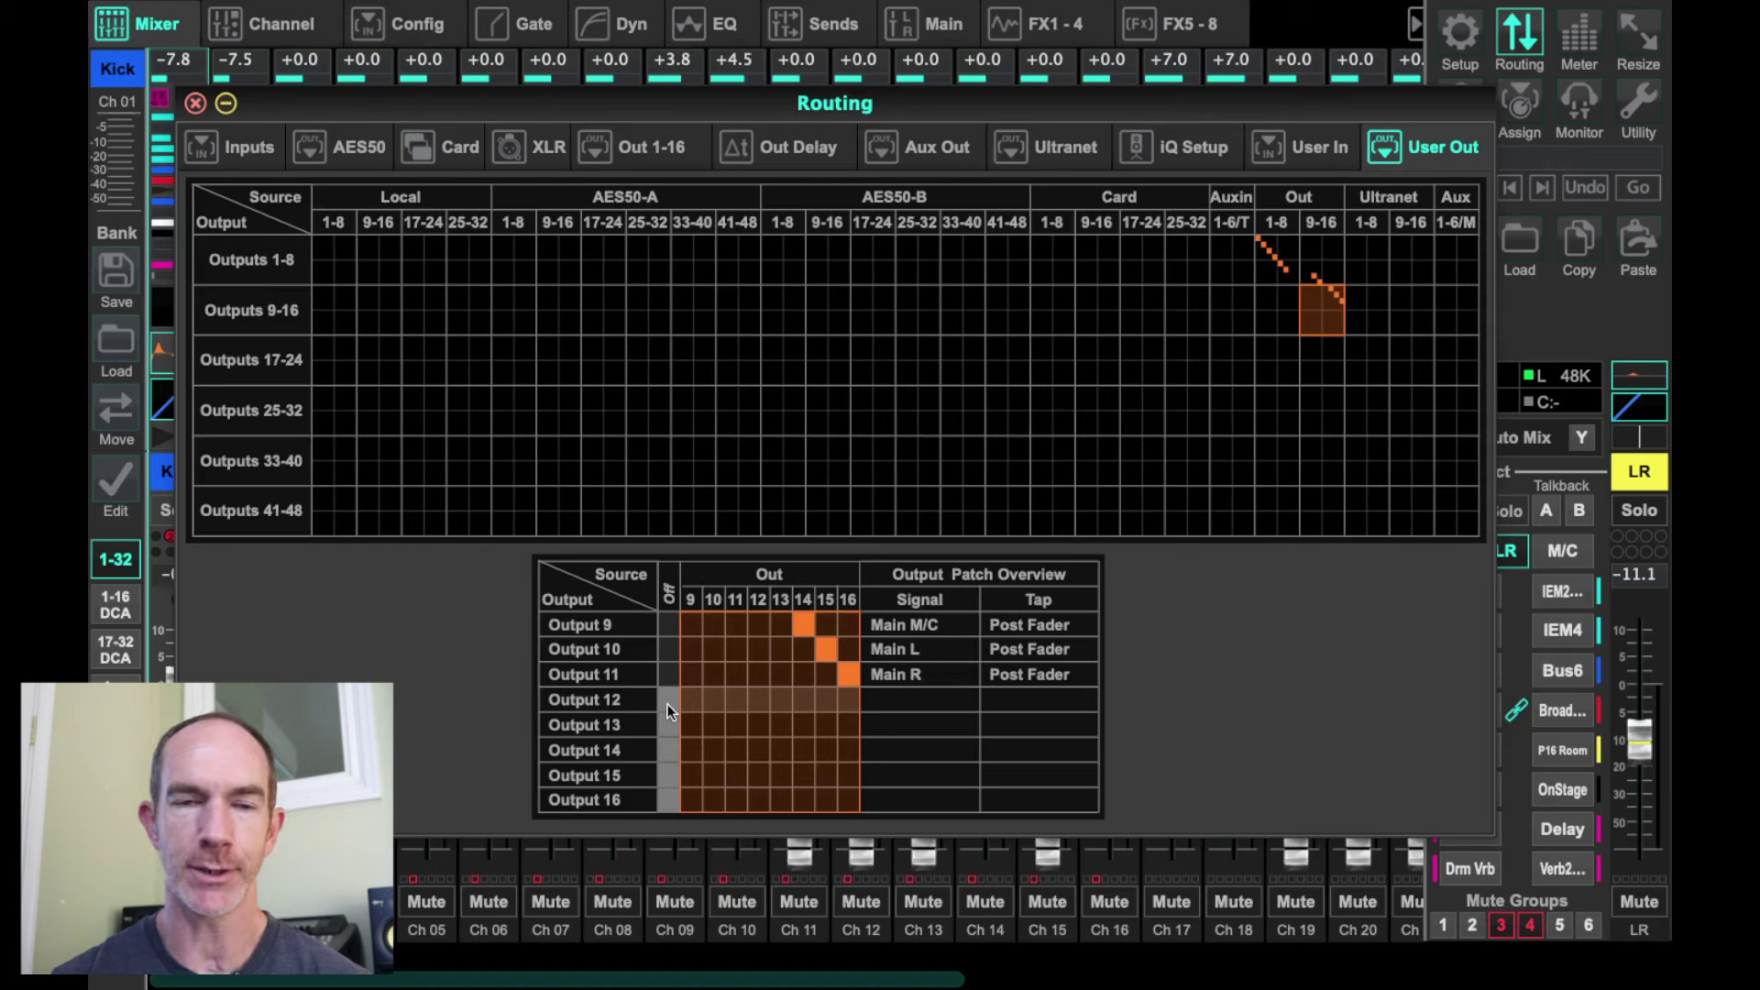
- Route User Out 1-8 to AES50-A outputs 1-8 and User Out 9-16 to AES50-A outputs 9-16
click(368, 161)
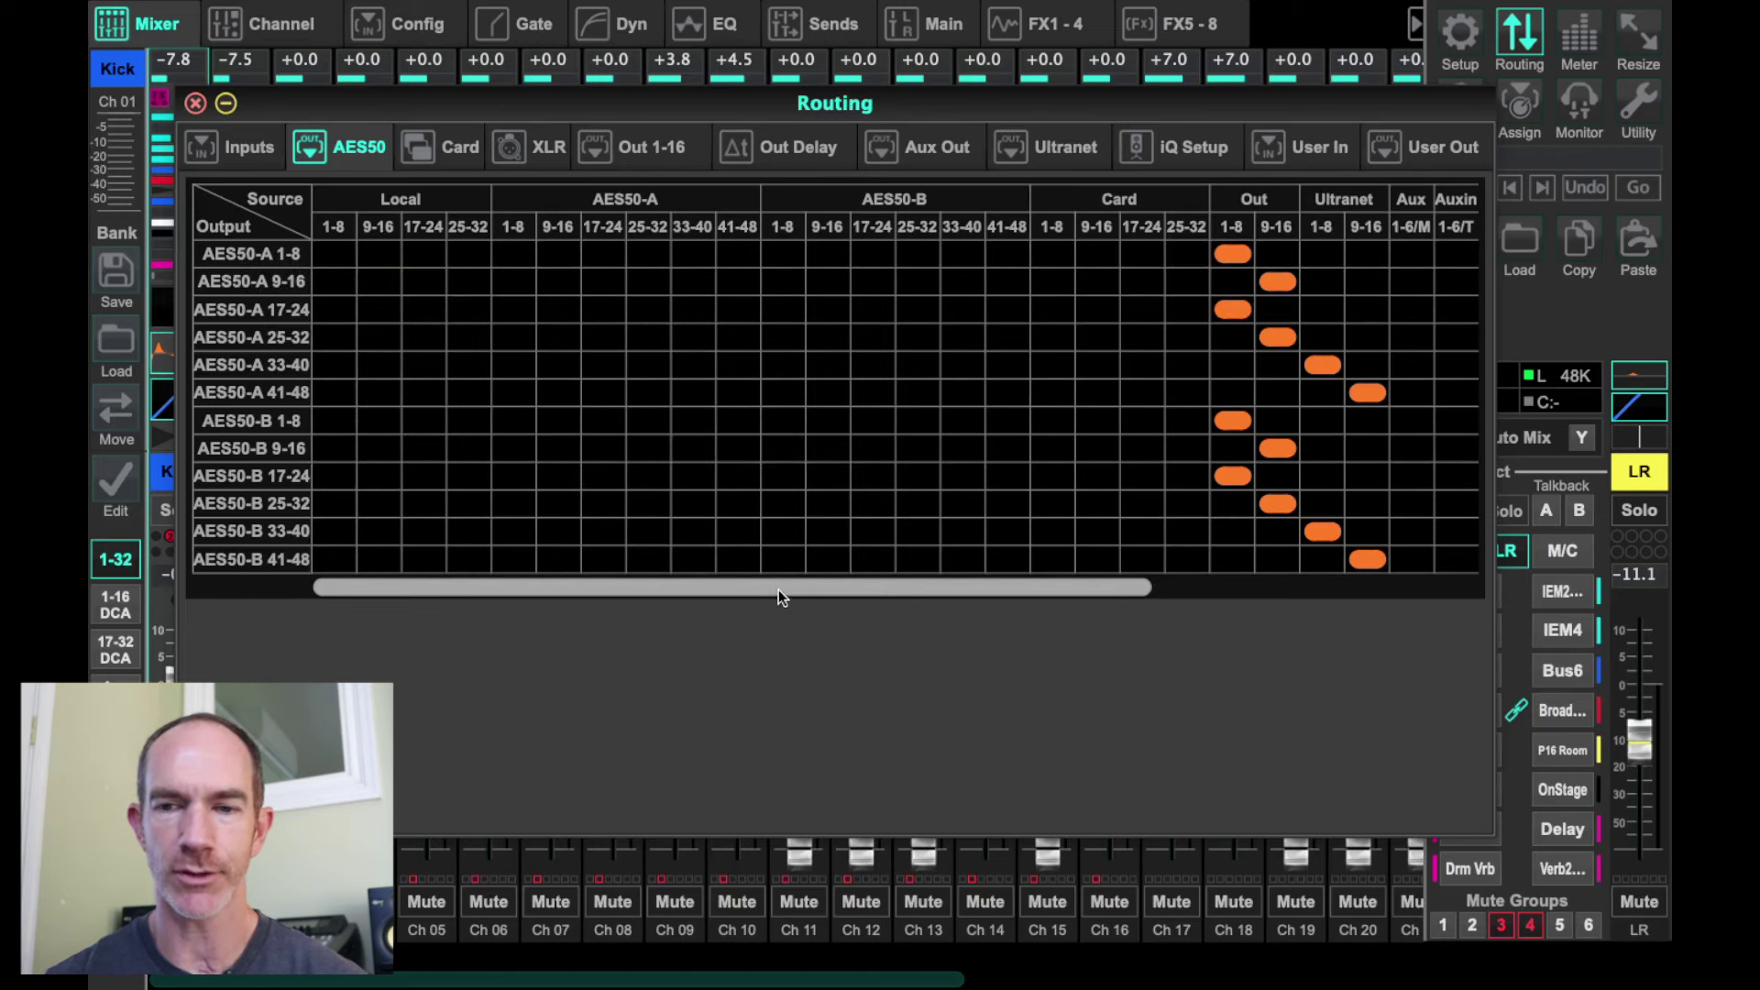
drag(778, 590, 1143, 617)
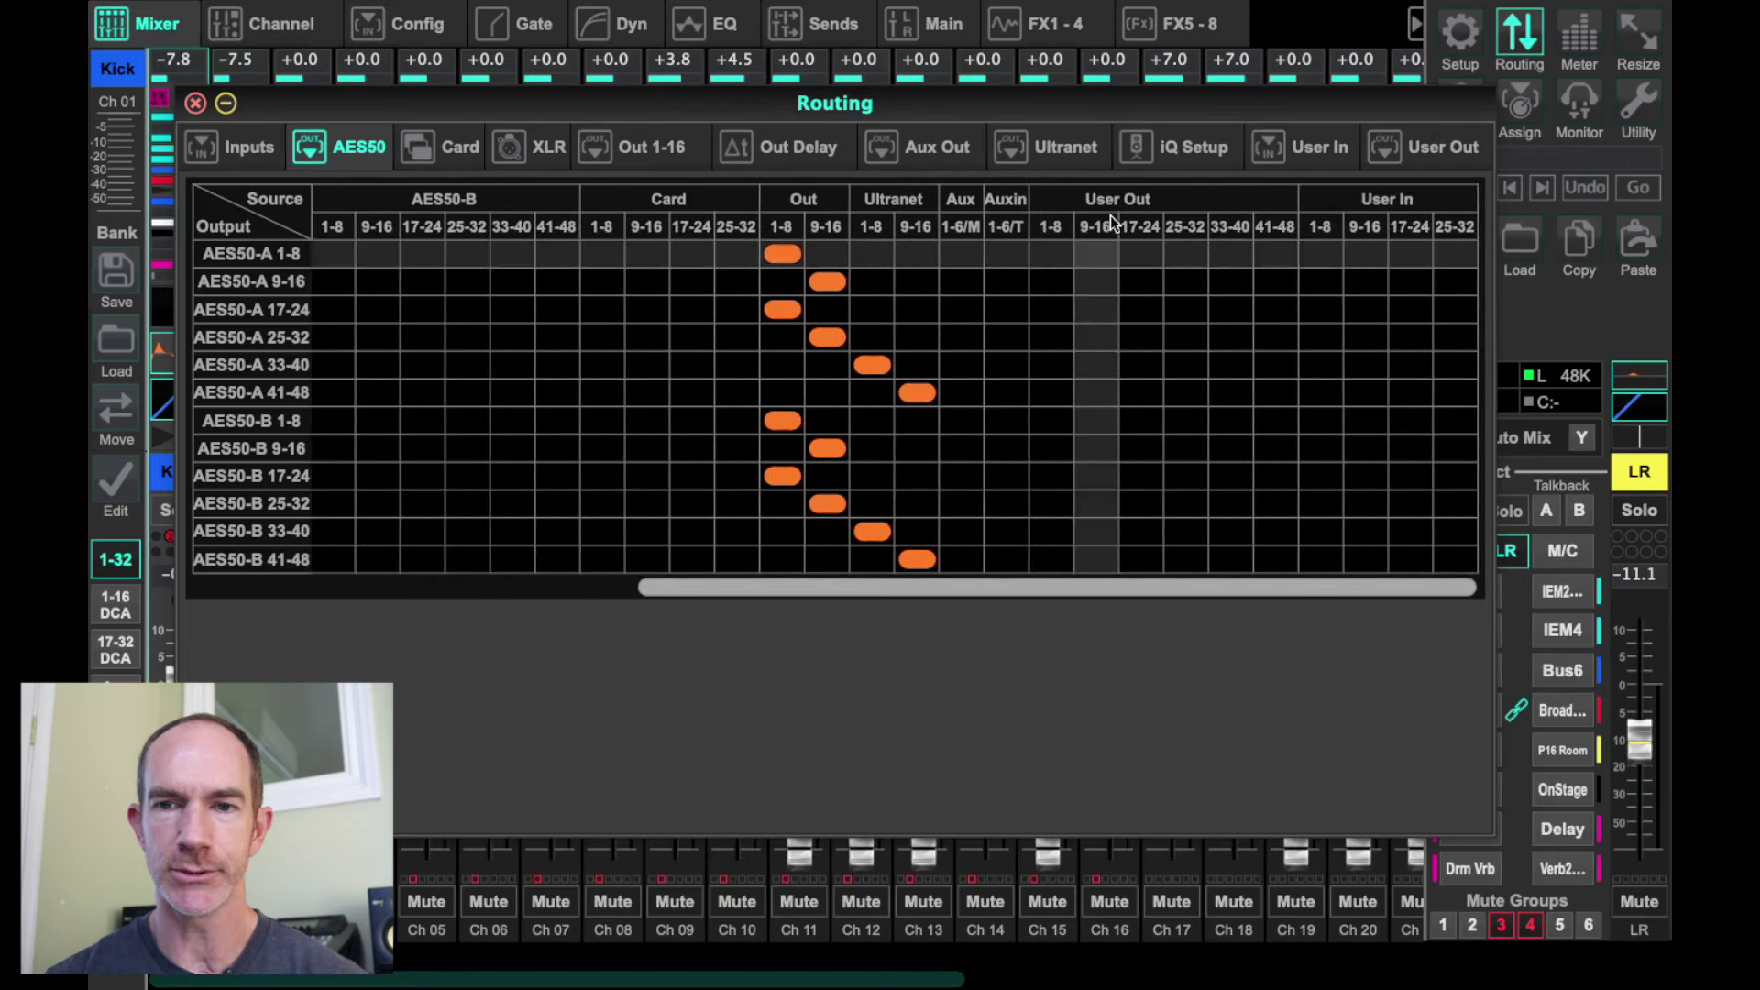
click(1049, 255)
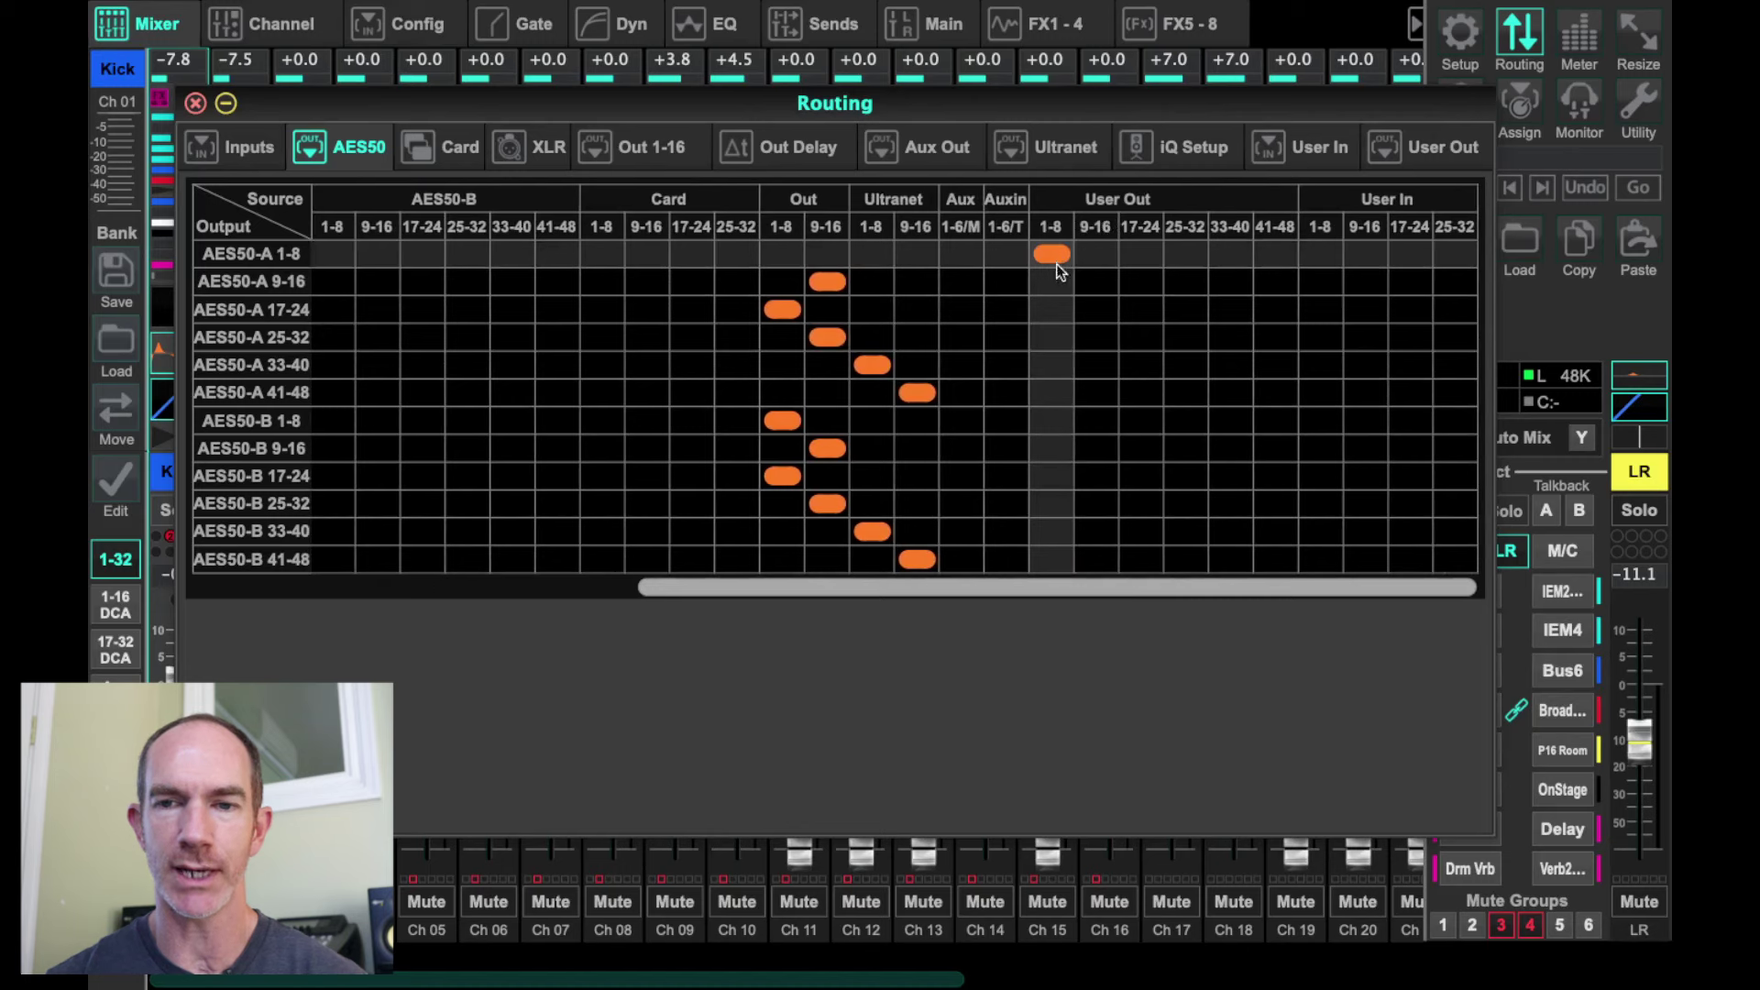
click(1095, 287)
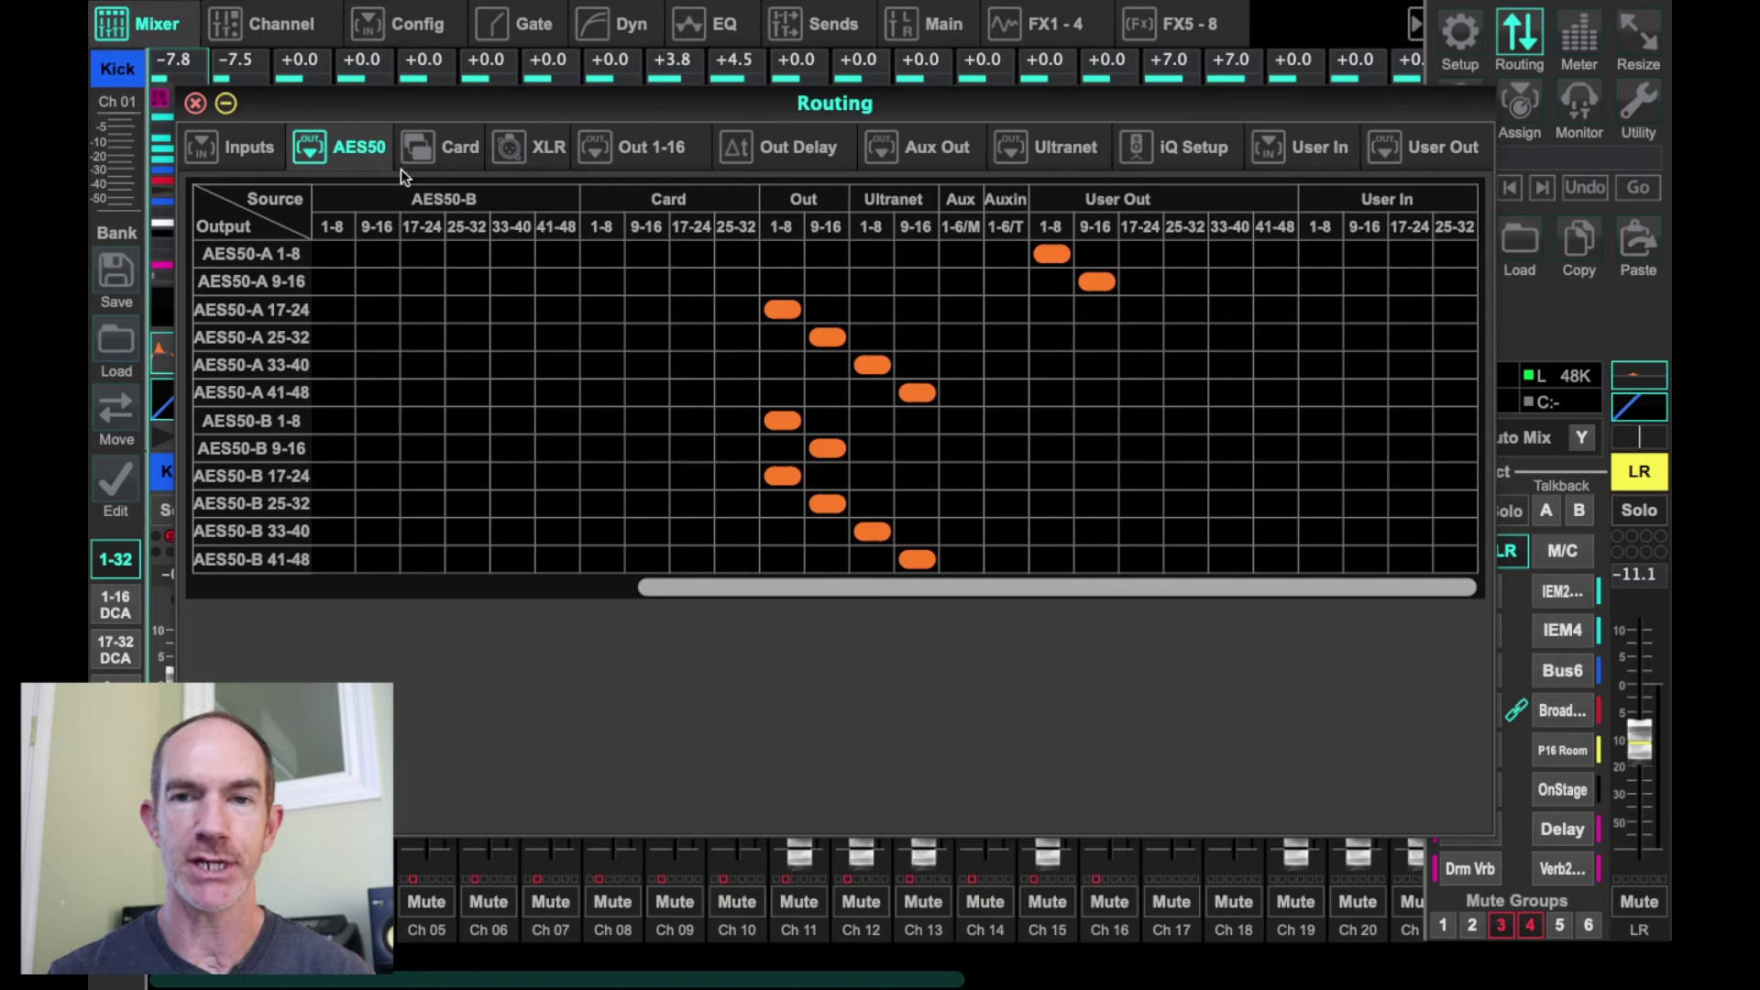
- Patch user outputs 12, 13, 14 and 15 to Auxin 1, 2, 3 and 4, and return to the AES50 output routing
click(1434, 152)
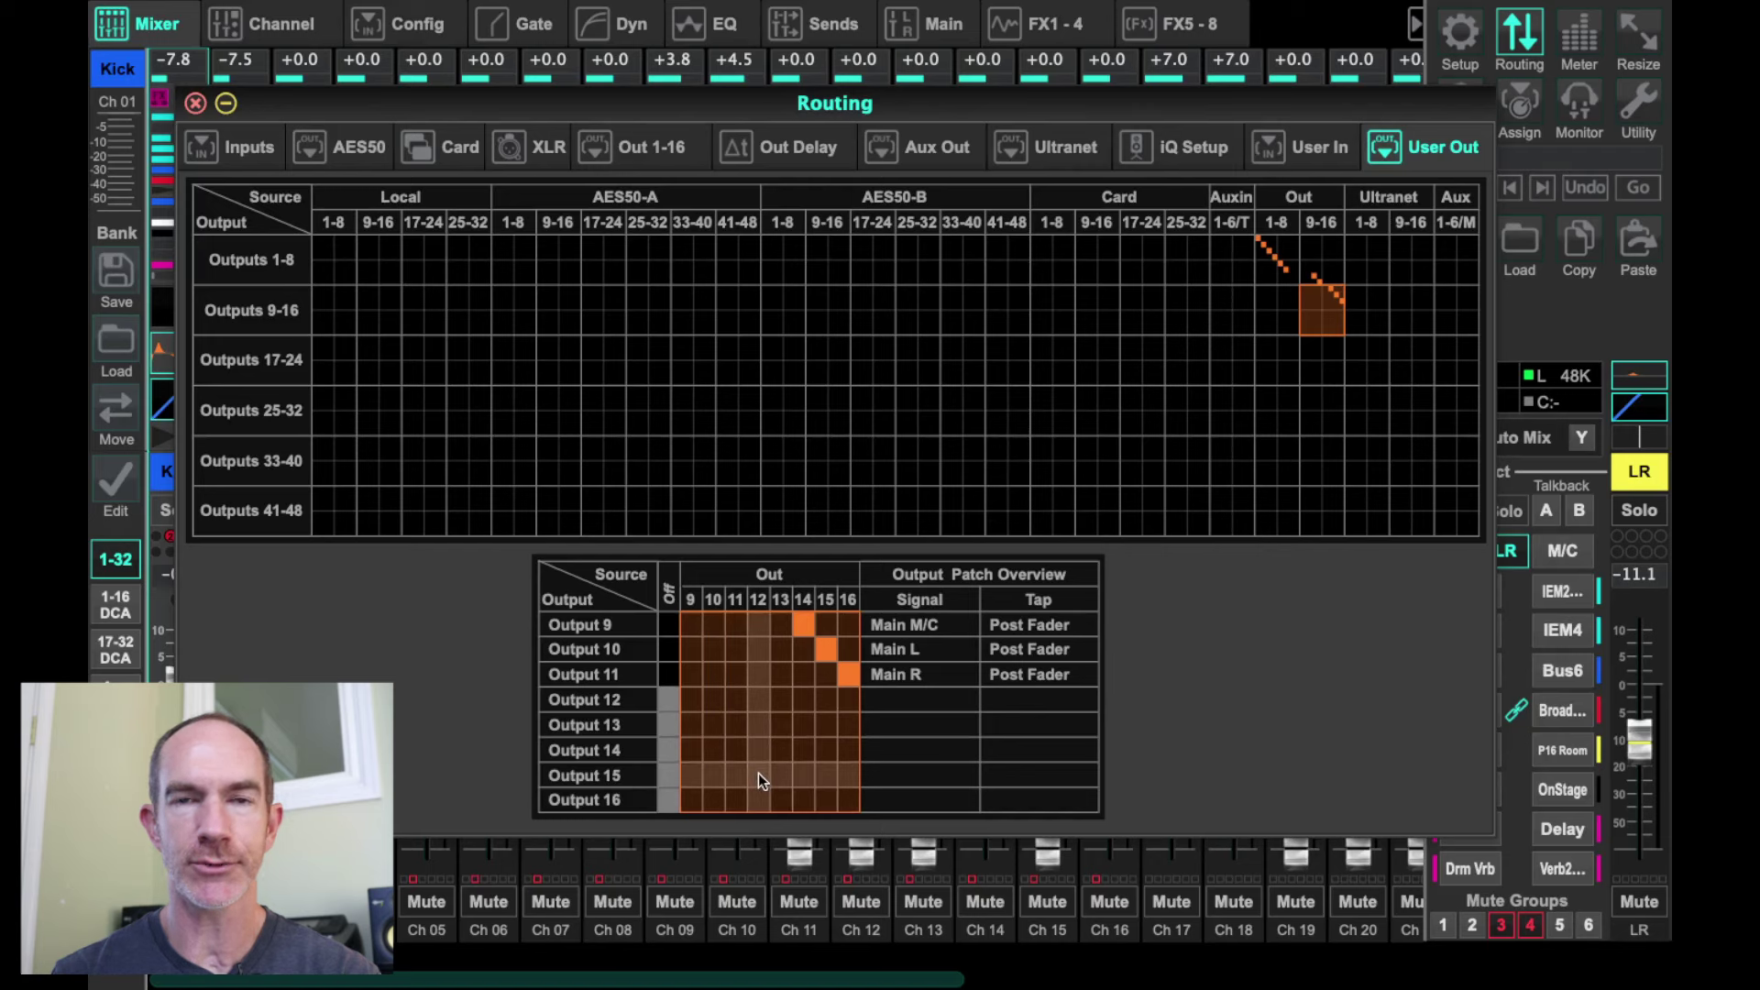
click(1229, 318)
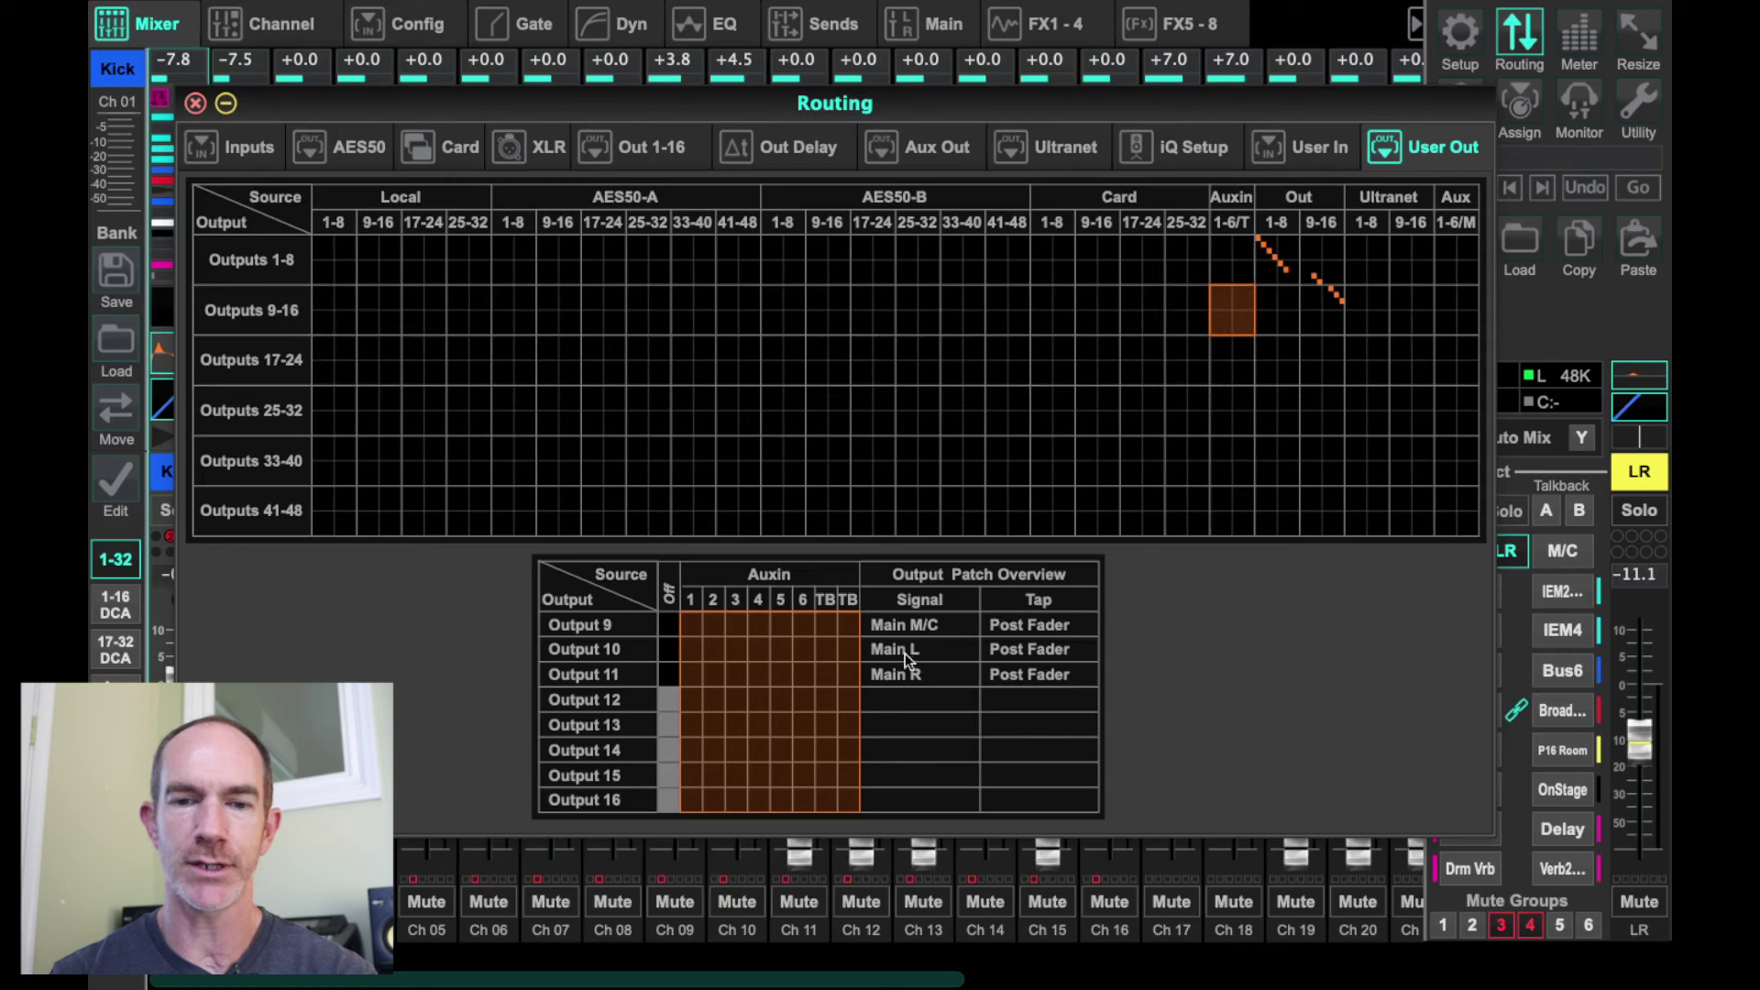
click(689, 702)
click(712, 726)
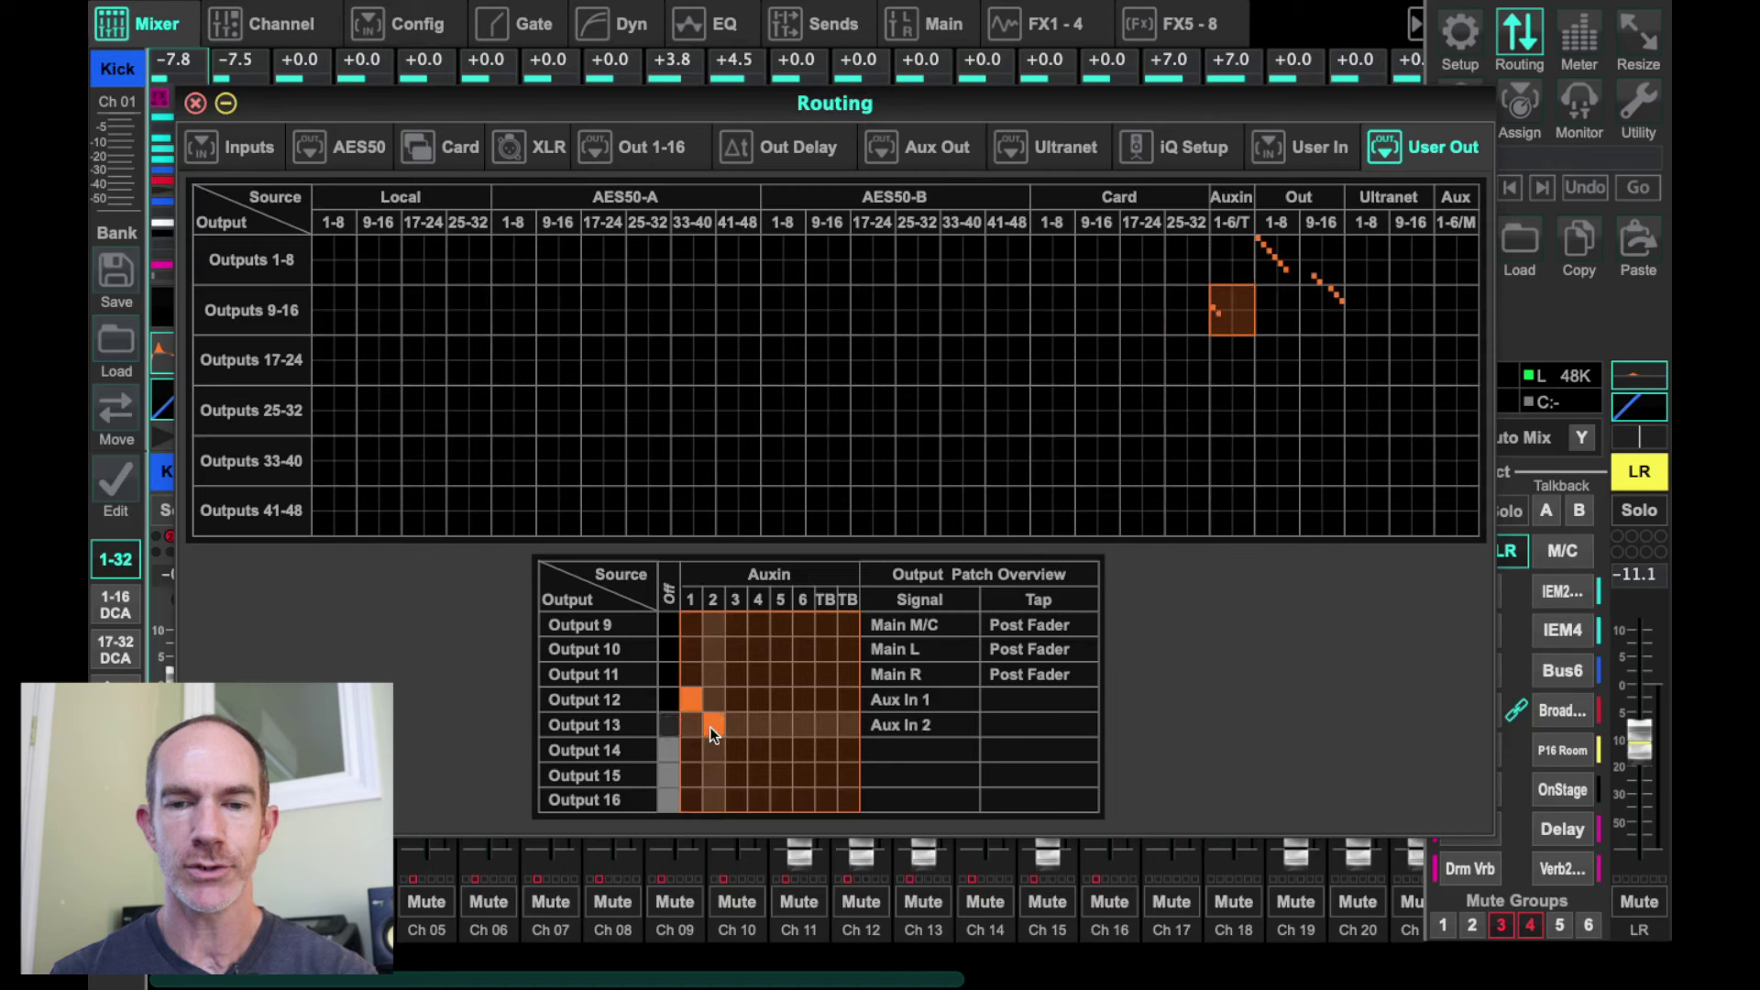
click(736, 752)
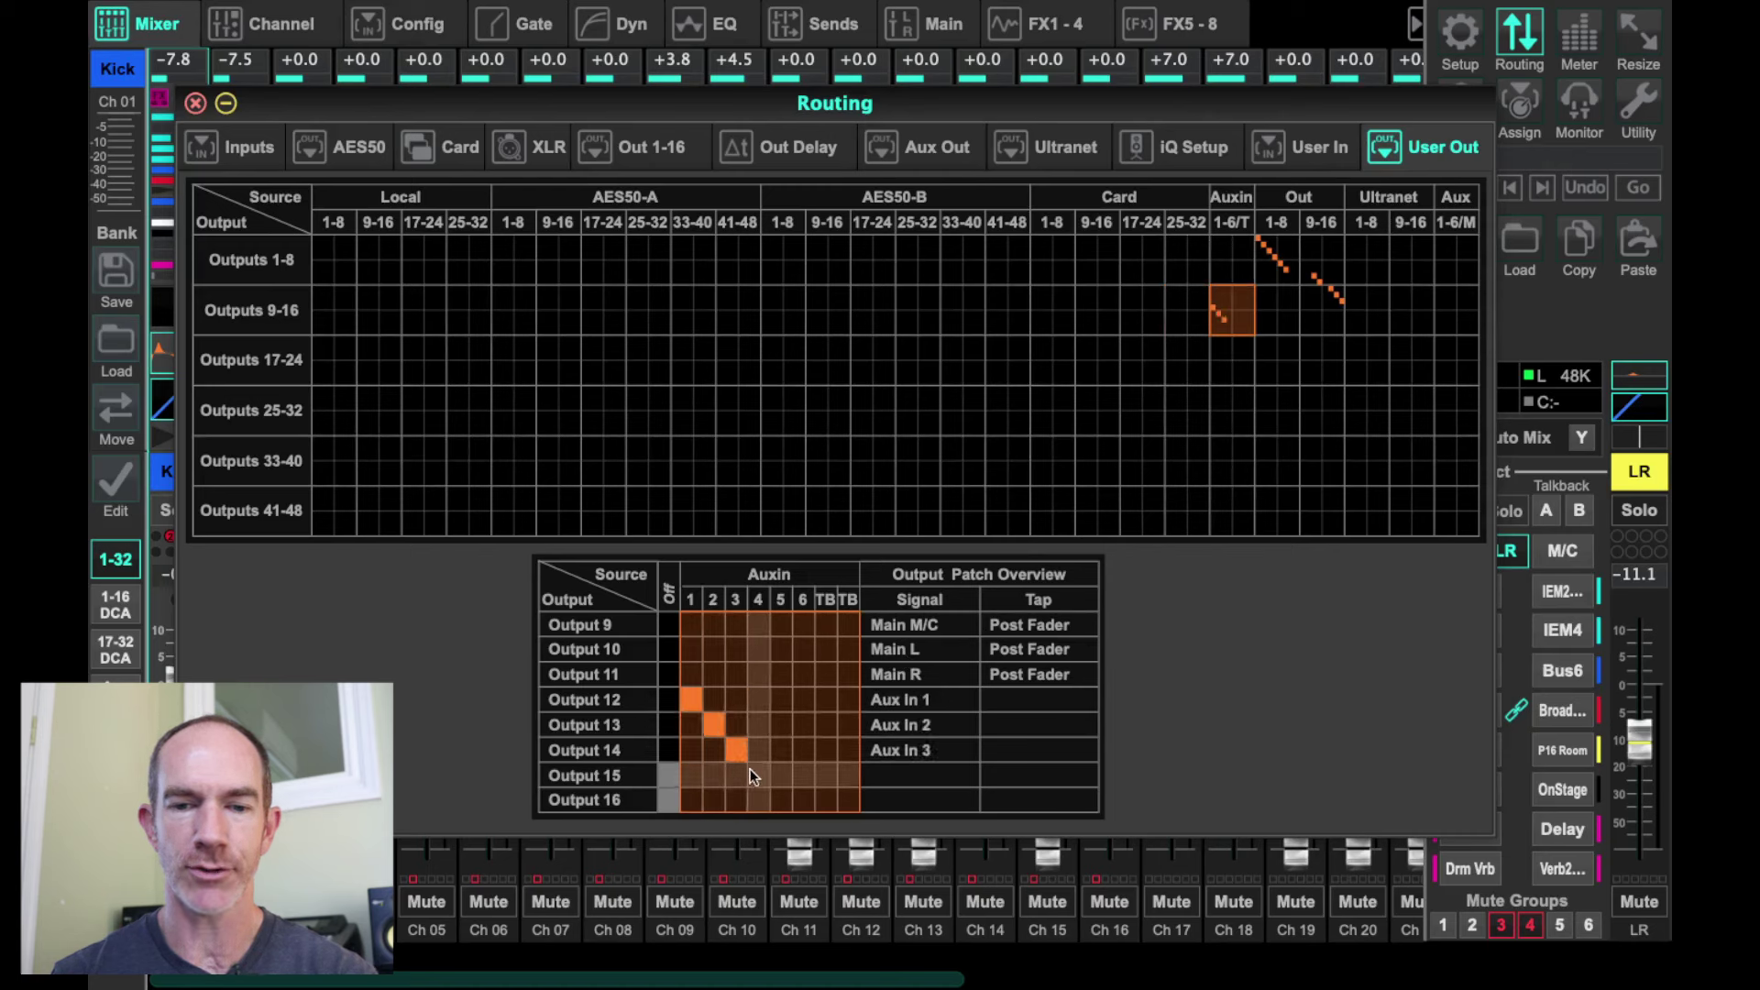
click(758, 776)
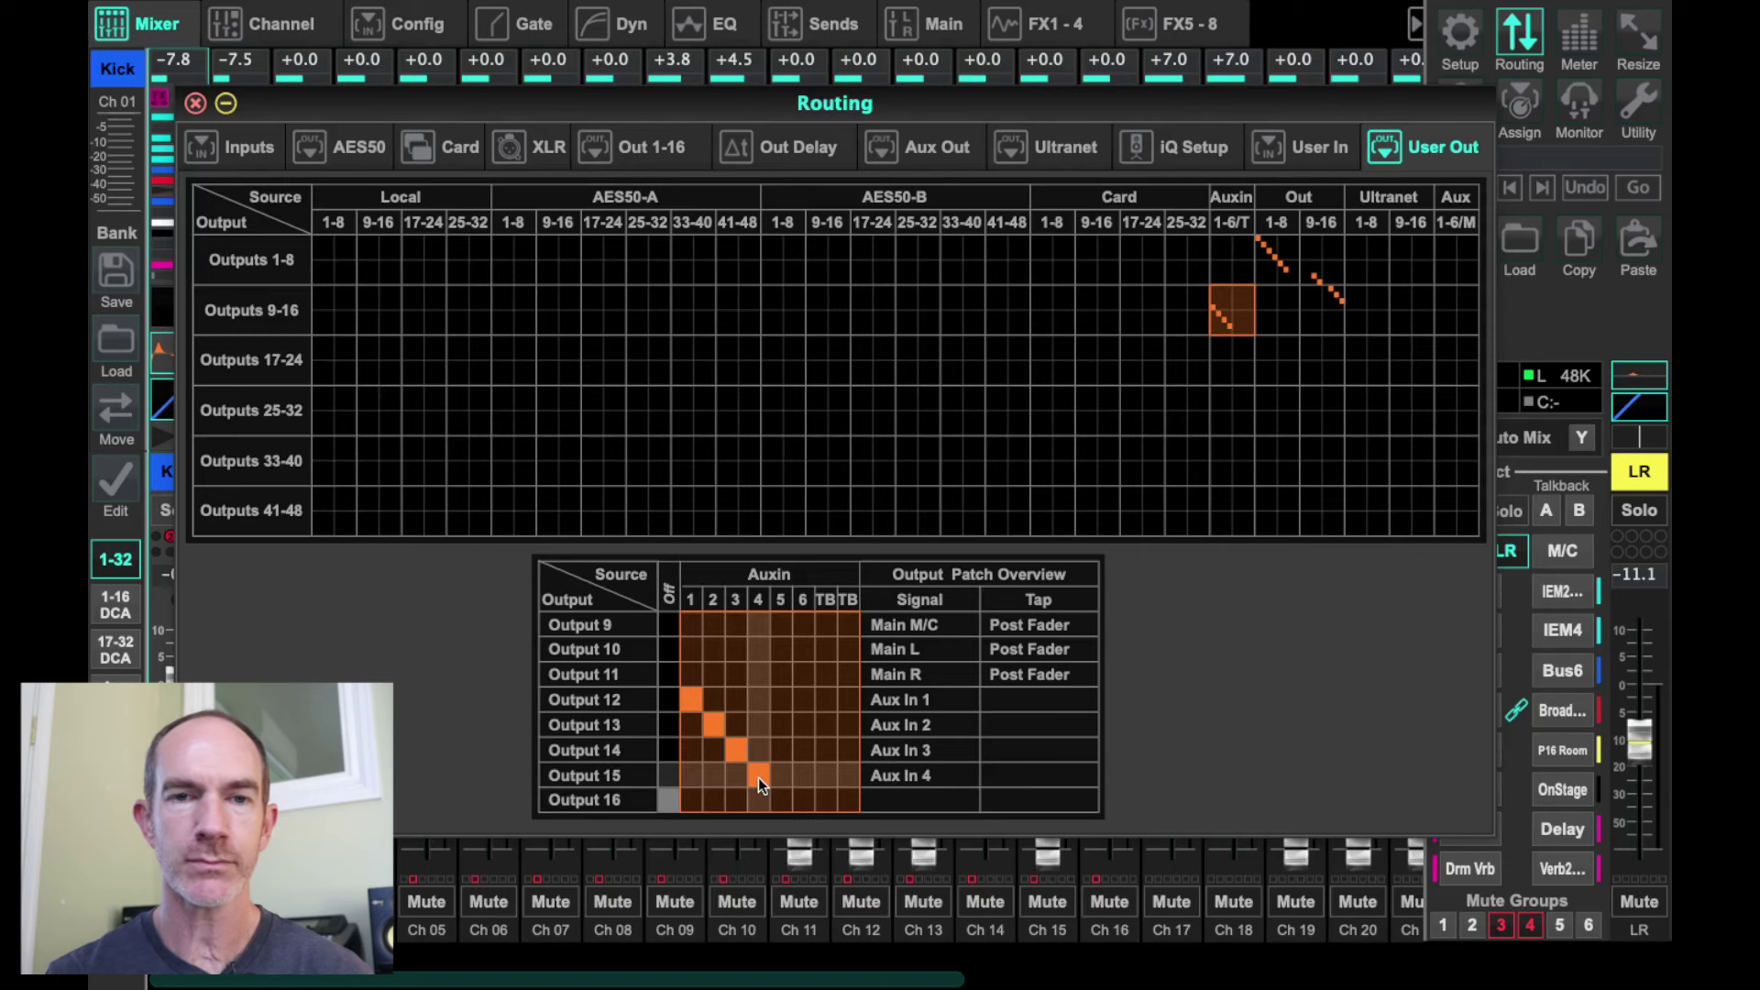
click(361, 162)
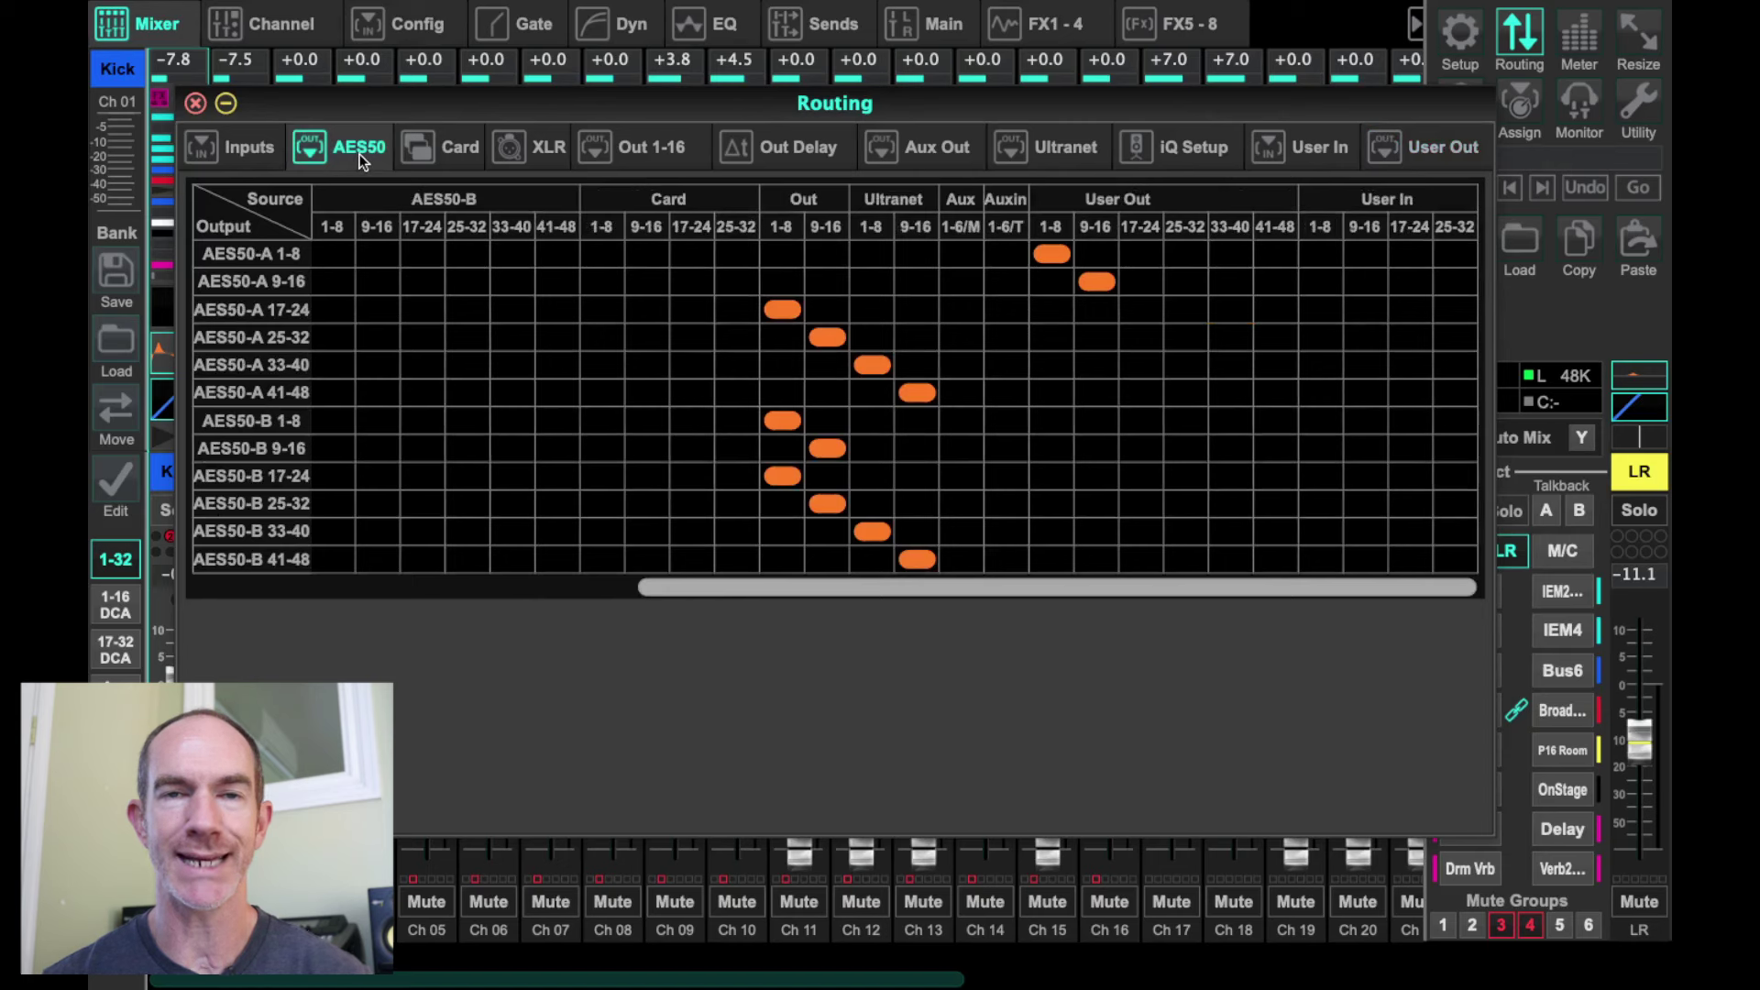